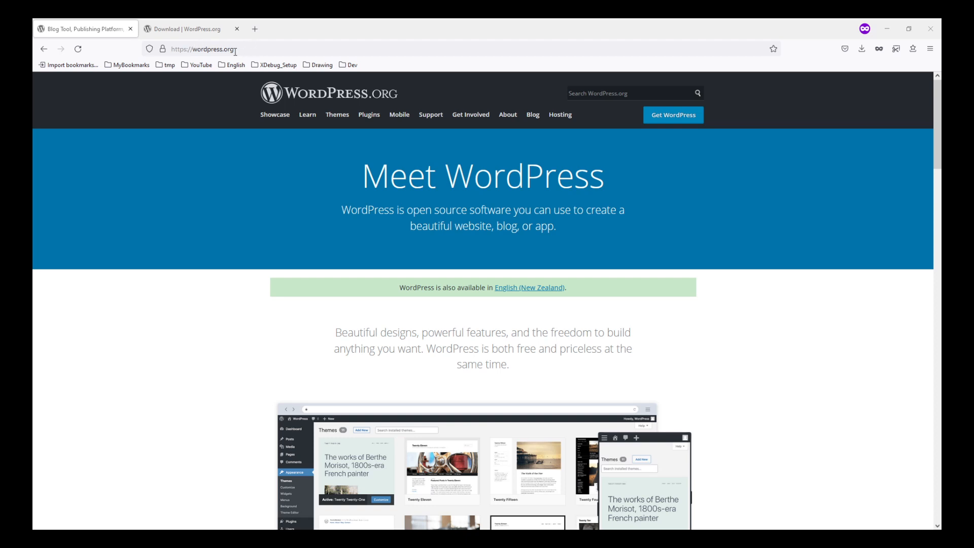
# Step: View the WordPress 5.8.1 download page and check the browser's recent downloads for wordpress-5.8.1.zip
pyautogui.click(202, 31)
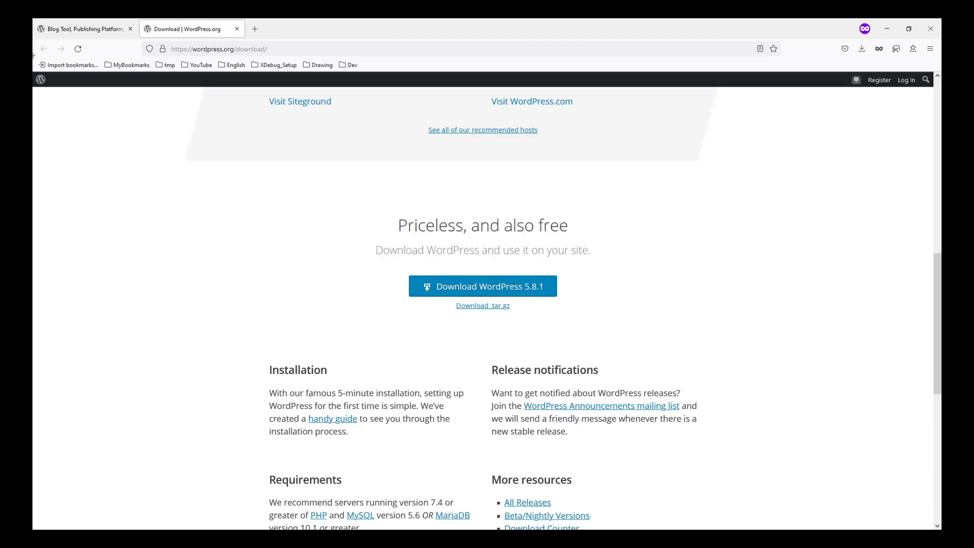
pyautogui.click(63, 32)
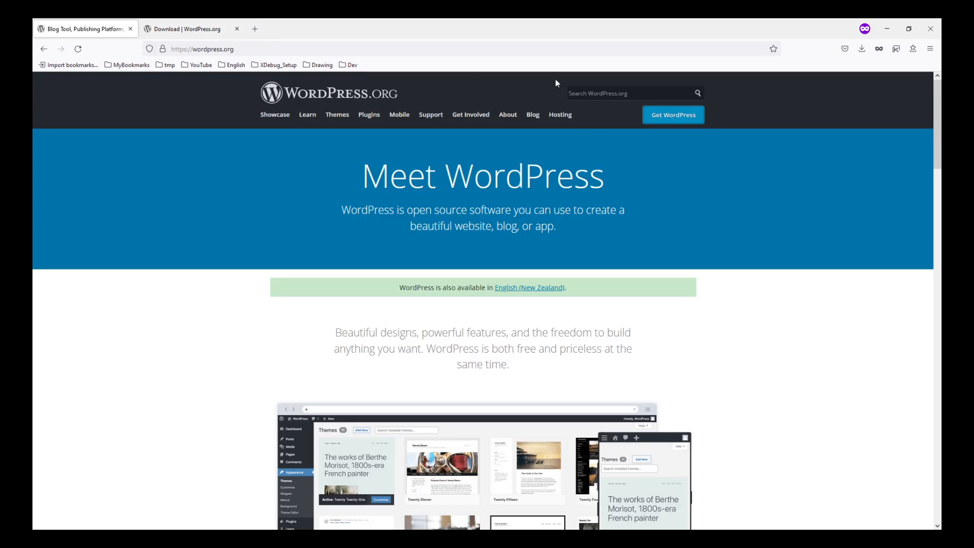
pyautogui.click(178, 32)
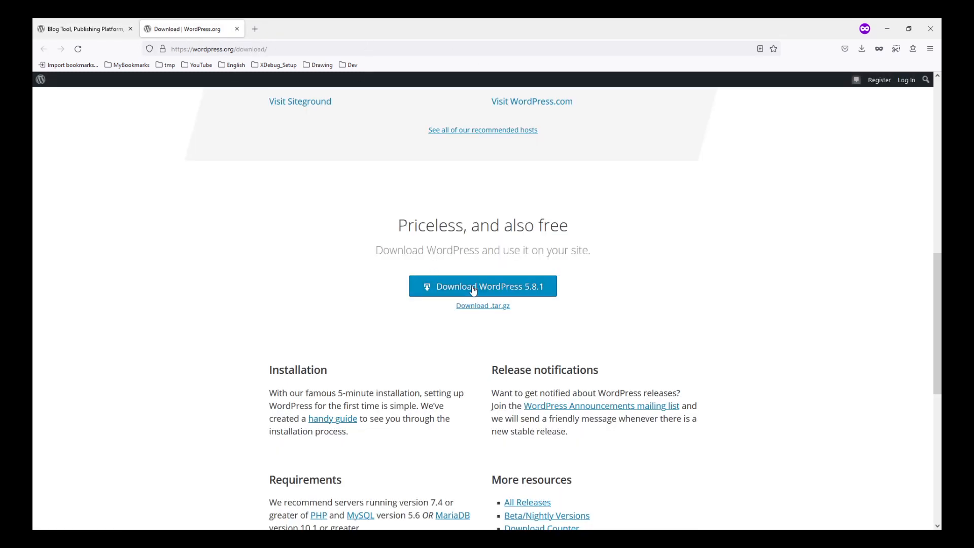
pyautogui.click(863, 51)
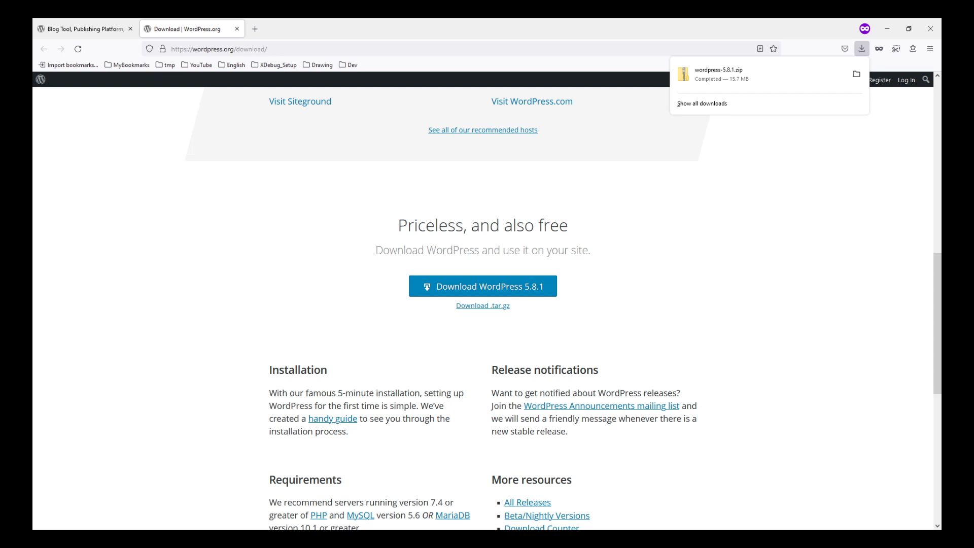
# Step: Switch to File Explorer, maximize its window, and open the htdocs folder
pyautogui.hotkey('alt', 'Tab')
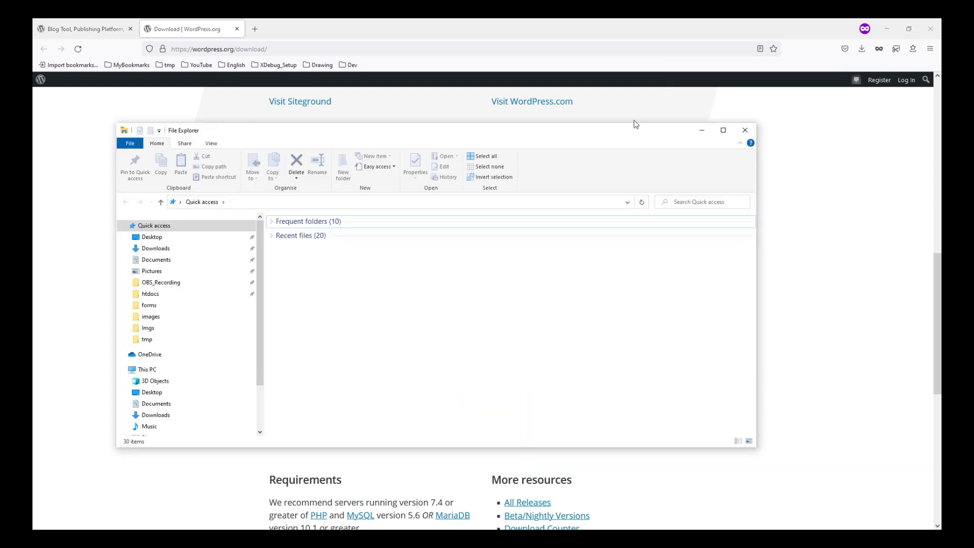
pyautogui.click(729, 133)
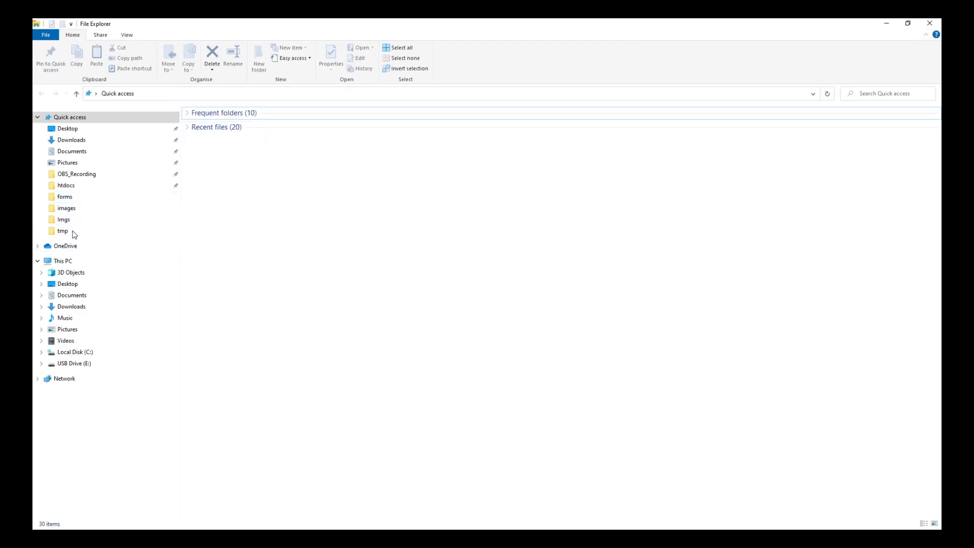
pyautogui.click(76, 187)
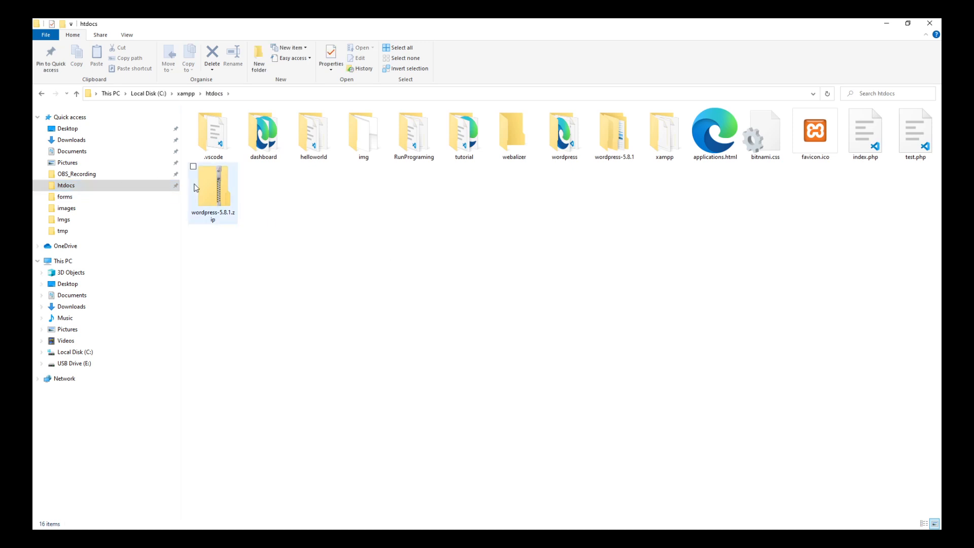
pyautogui.click(223, 193)
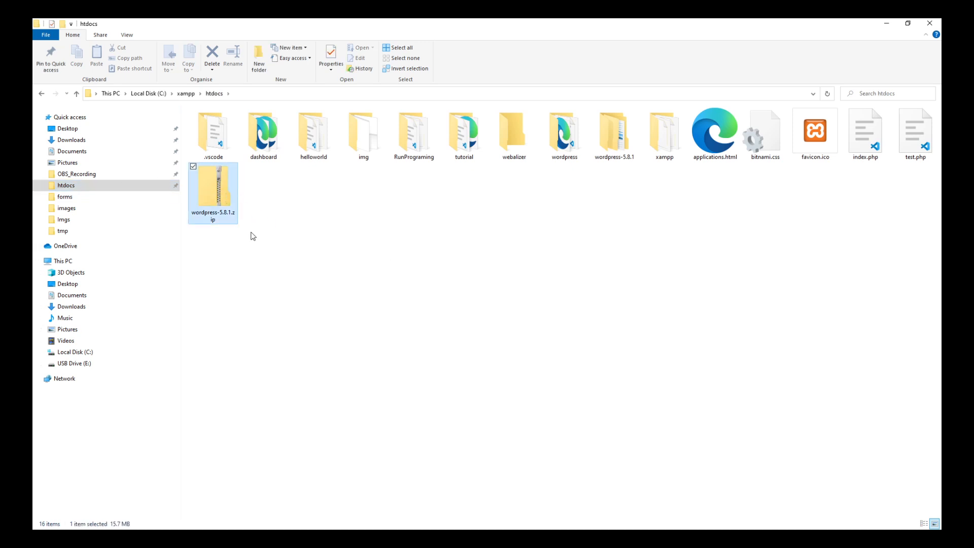
pyautogui.rightClick(218, 194)
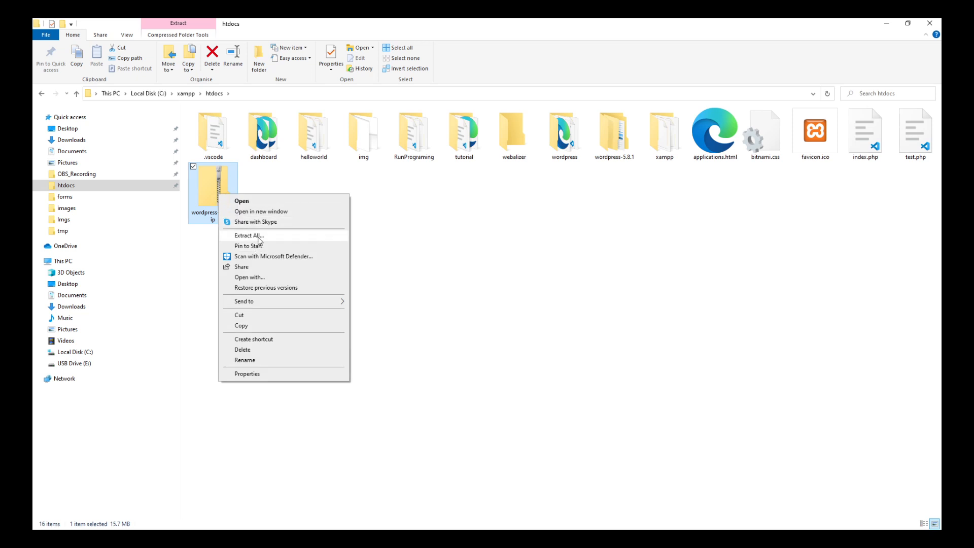
pyautogui.click(210, 194)
pyautogui.rightClick(208, 192)
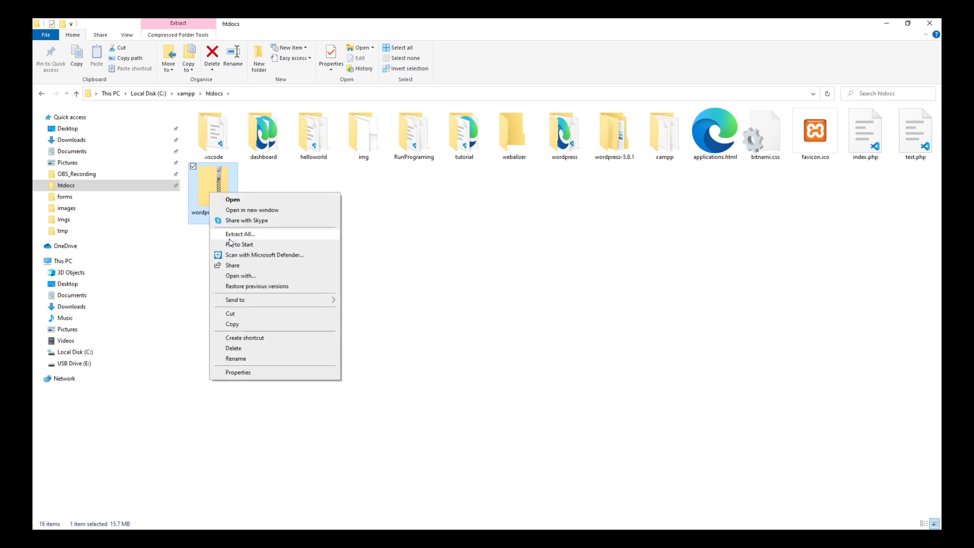
pyautogui.click(510, 241)
# Step: Try to move the wordpress folder from inside wordpress-5.8.1 into htdocs
pyautogui.click(610, 147)
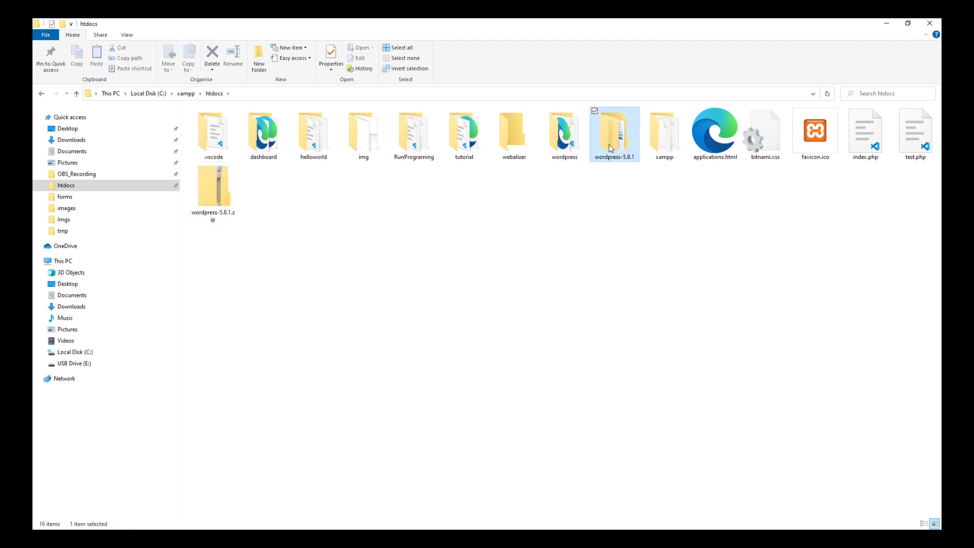
pyautogui.doubleClick(610, 147)
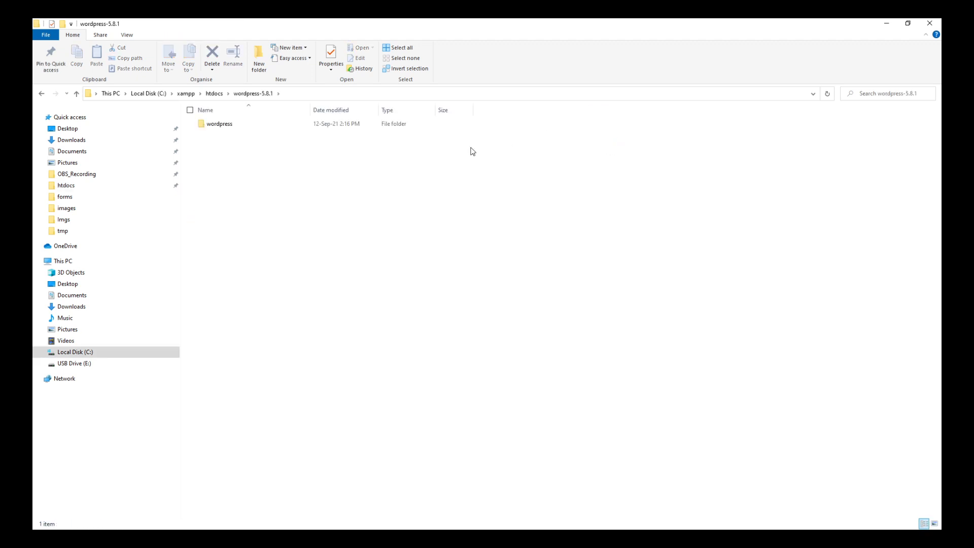
pyautogui.click(218, 127)
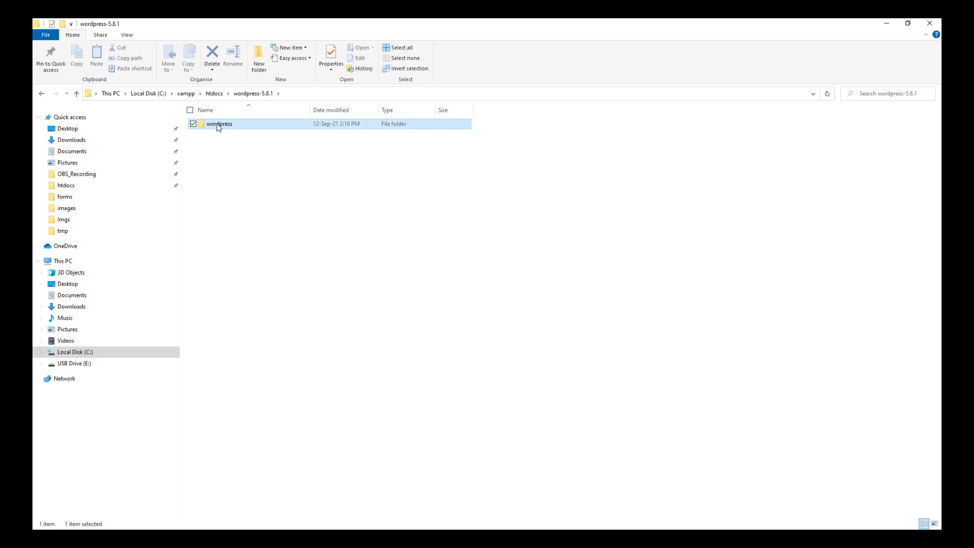
pyautogui.rightClick(218, 127)
pyautogui.click(256, 264)
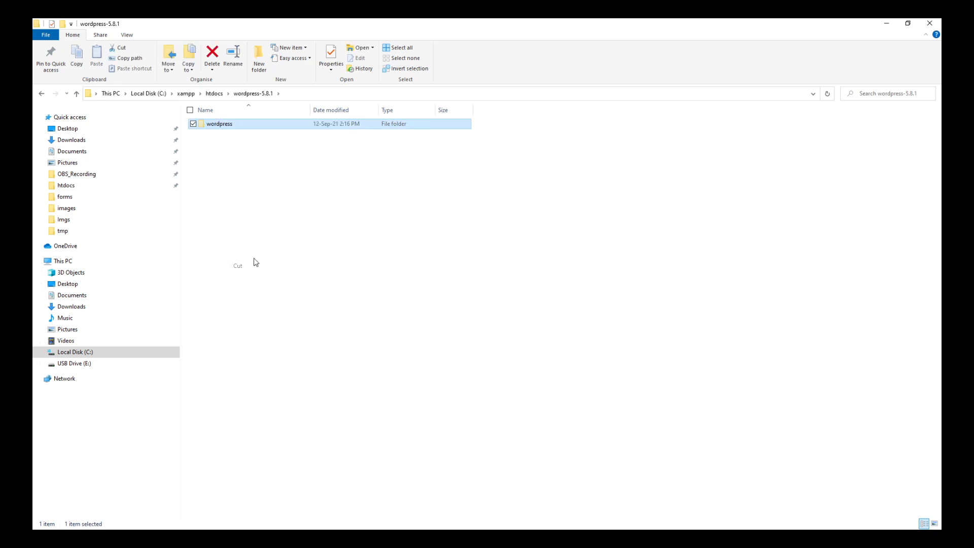
pyautogui.click(80, 187)
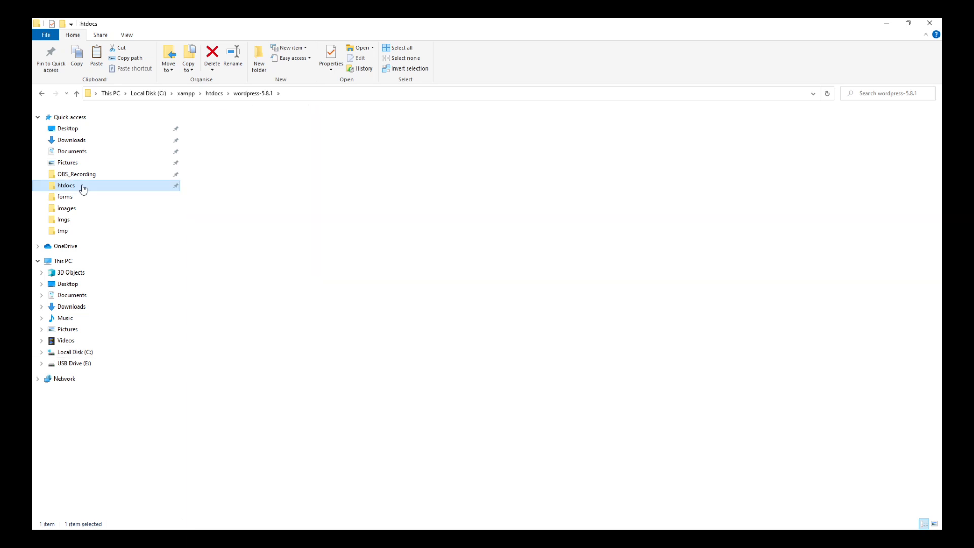
pyautogui.rightClick(528, 228)
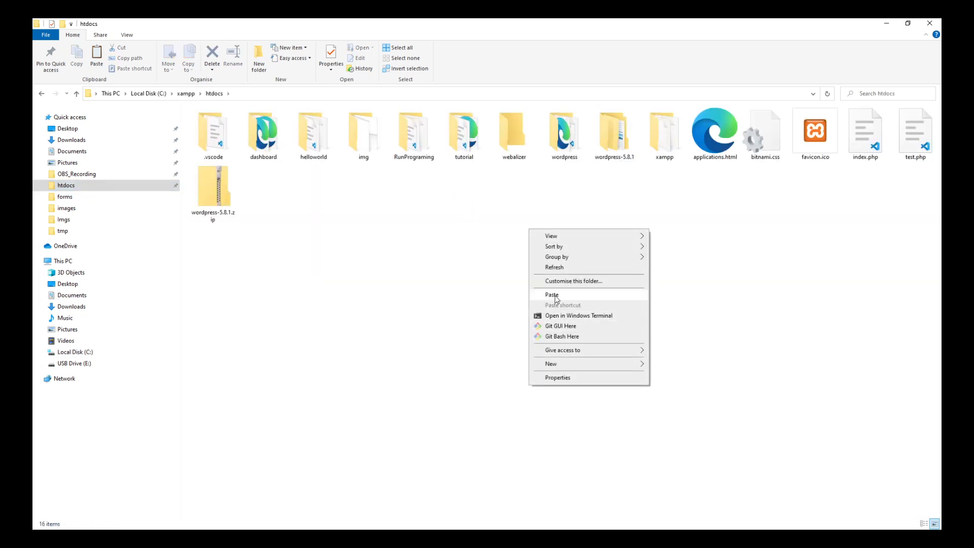
pyautogui.click(562, 143)
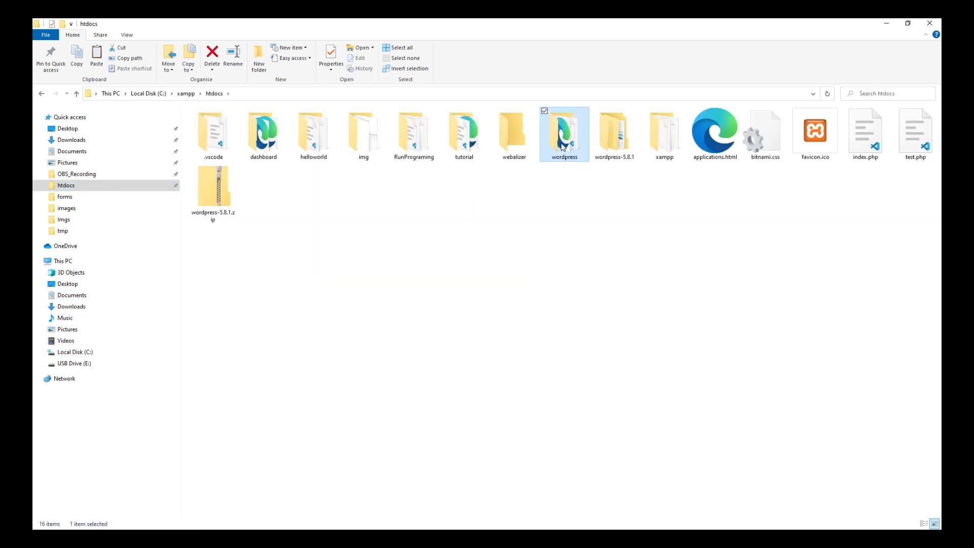
# Step: Check the contents of the extracted wordpress-5.8.1 folder and return to htdocs
pyautogui.click(614, 143)
pyautogui.doubleClick(615, 143)
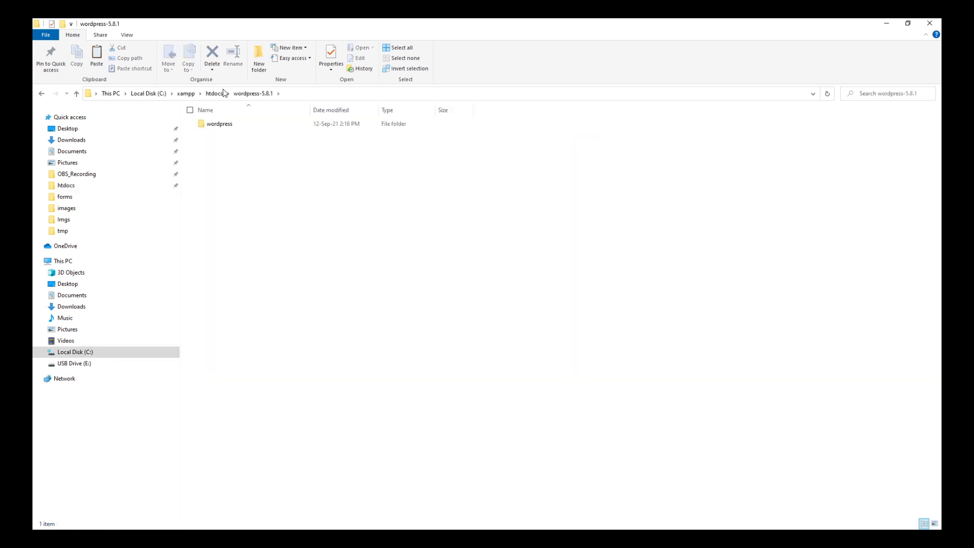
pyautogui.click(221, 128)
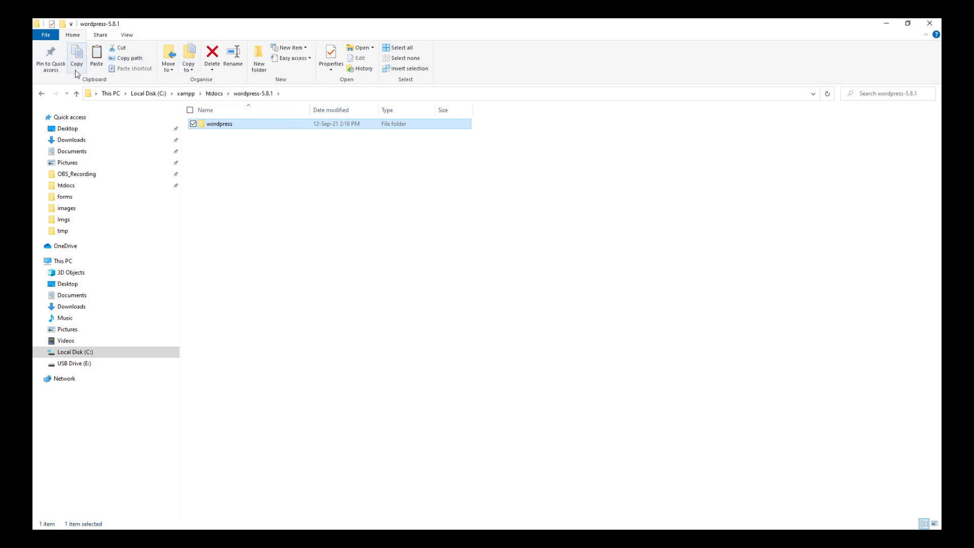
pyautogui.click(42, 96)
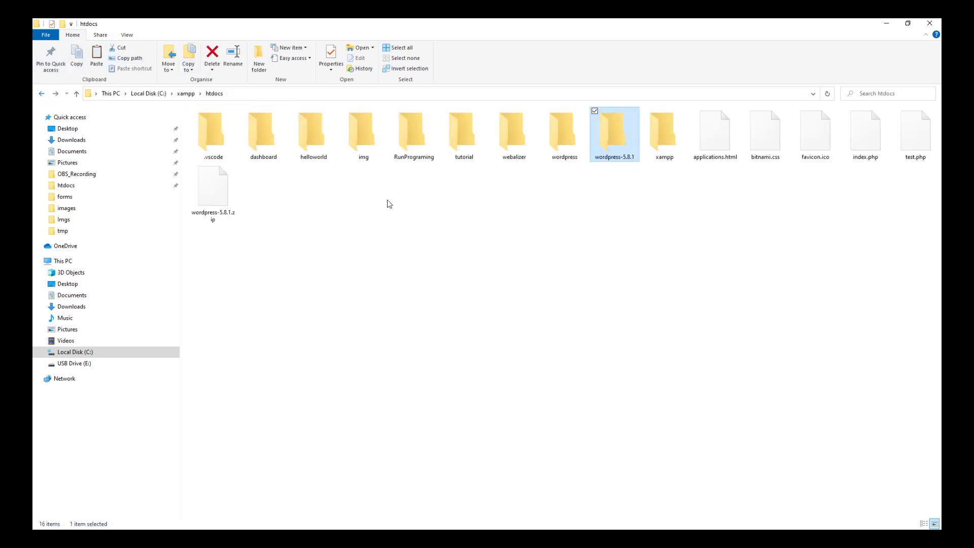
pyautogui.click(601, 309)
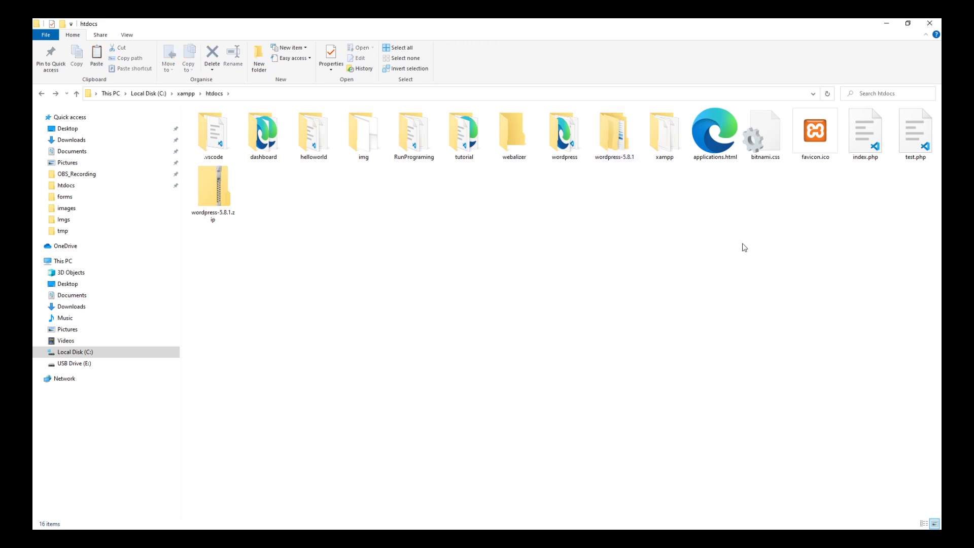
# Step: Examine the files inside the wordpress folder in htdocs and return to the htdocs listing
pyautogui.doubleClick(566, 132)
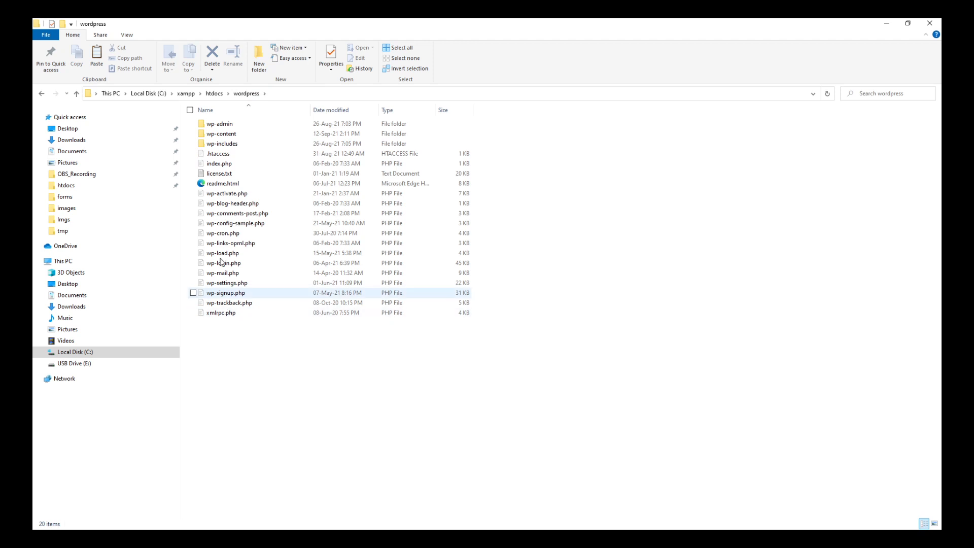
pyautogui.click(213, 94)
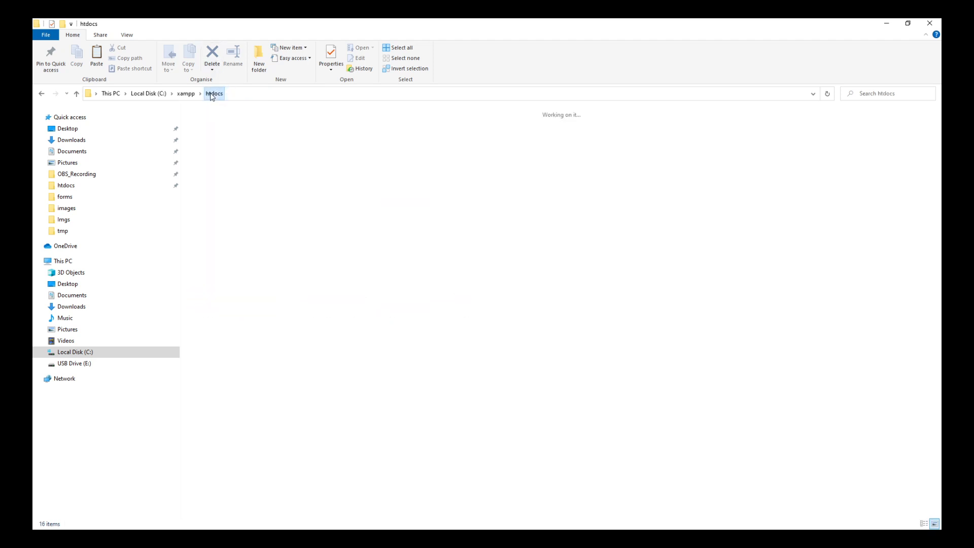
pyautogui.click(630, 311)
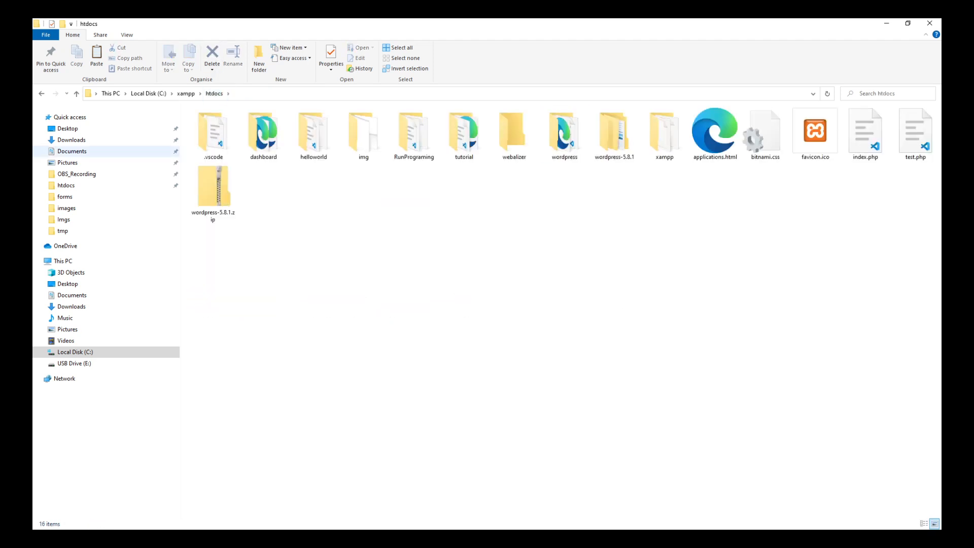
# Step: Switch to the XAMPP Control Panel, minimize File Explorer behind it, and check the Apache and MySQL modules
pyautogui.hotkey('alt', 'Tab')
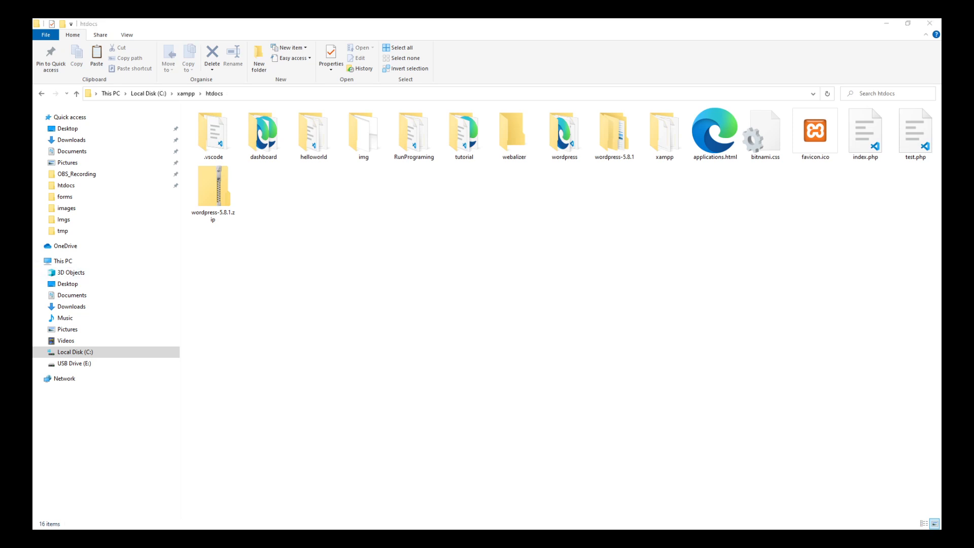
pyautogui.hotkey('alt', 'Tab')
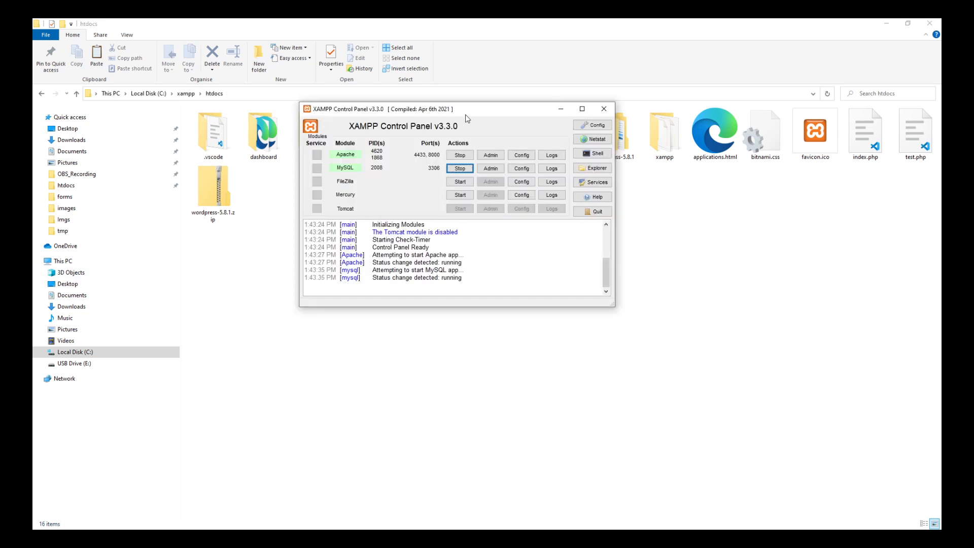
pyautogui.click(887, 23)
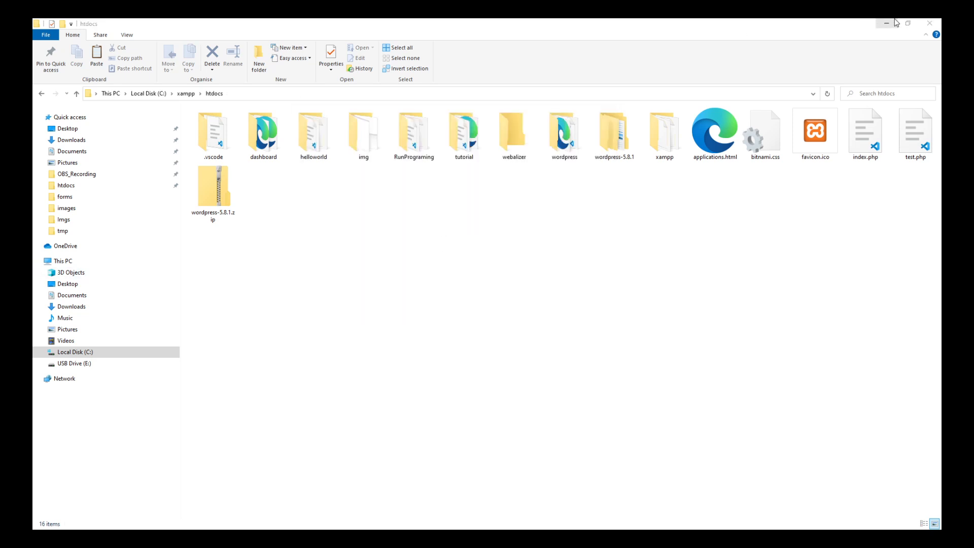
pyautogui.click(892, 26)
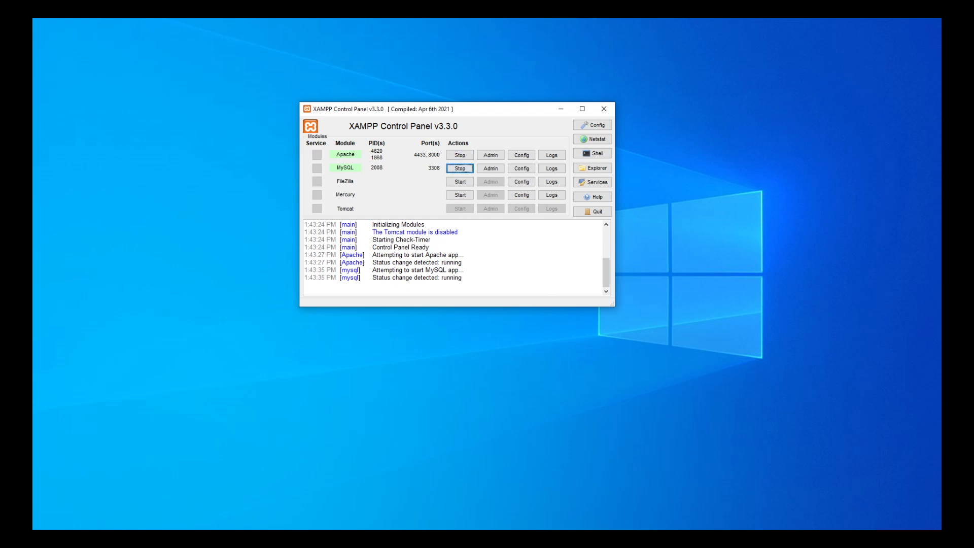
# Step: Switch to the browser and show the WordPress setup page at localhost:8000/wordpress/
pyautogui.hotkey('alt', 'Tab')
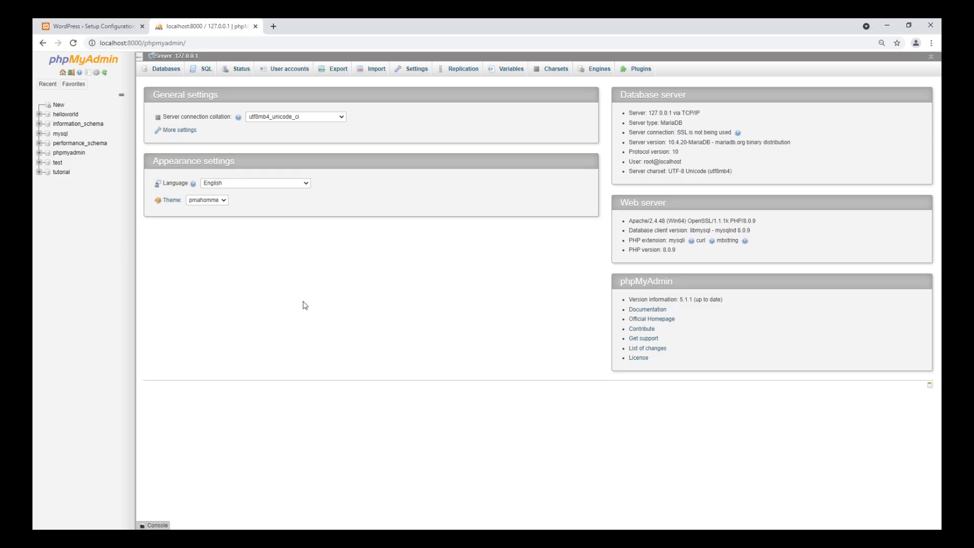
pyautogui.click(104, 27)
pyautogui.click(183, 198)
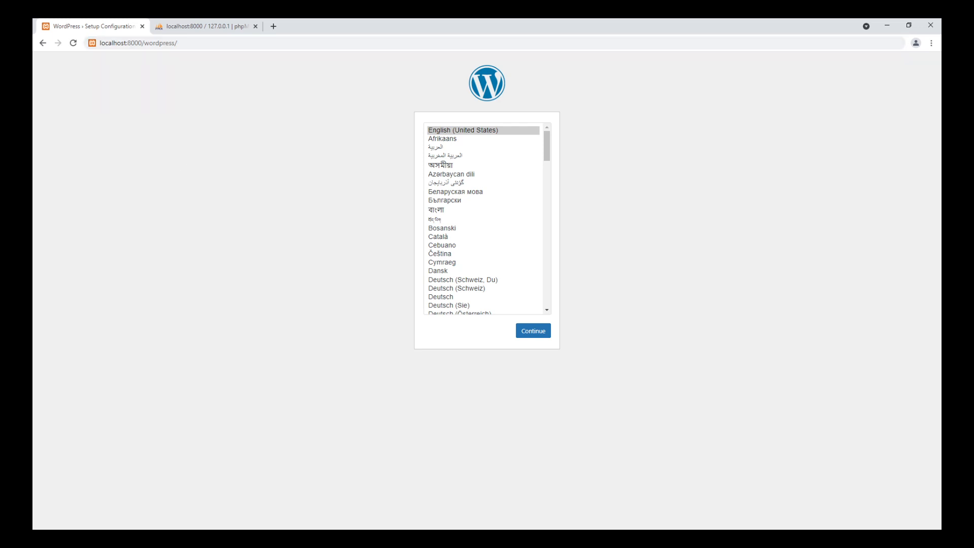
# Step: Compare the wordpress folder's name in File Explorer's htdocs listing with the setup page's address in the browser
pyautogui.hotkey('alt', 'Tab')
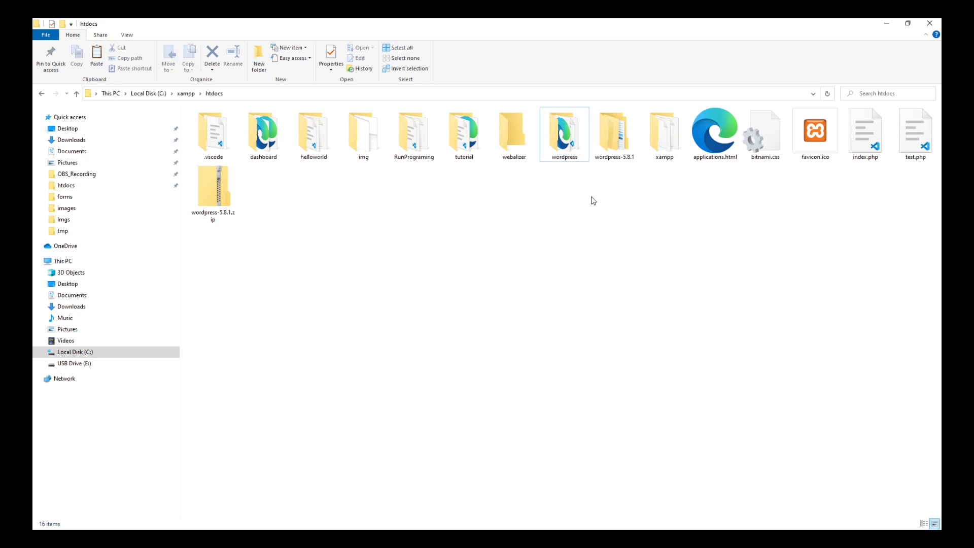
pyautogui.click(557, 128)
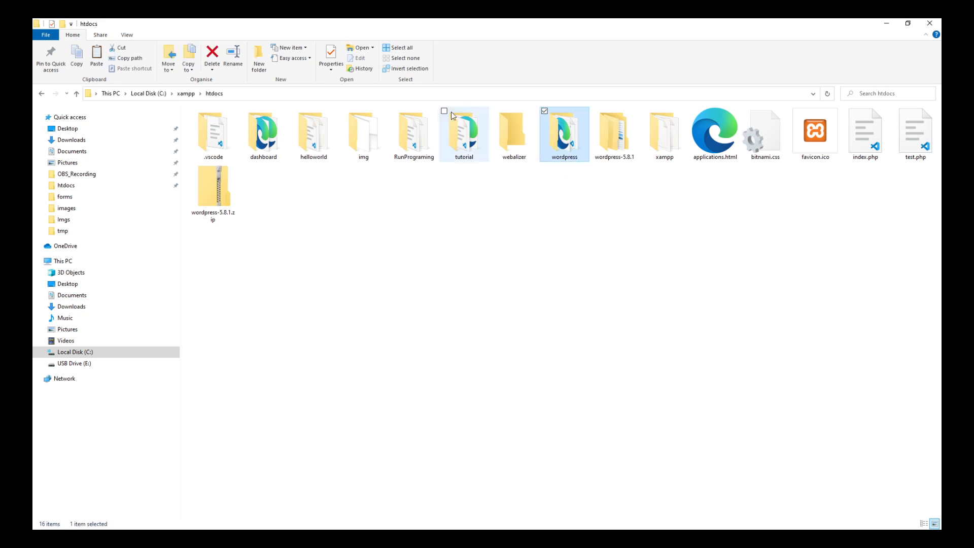
pyautogui.hotkey('alt', 'Tab')
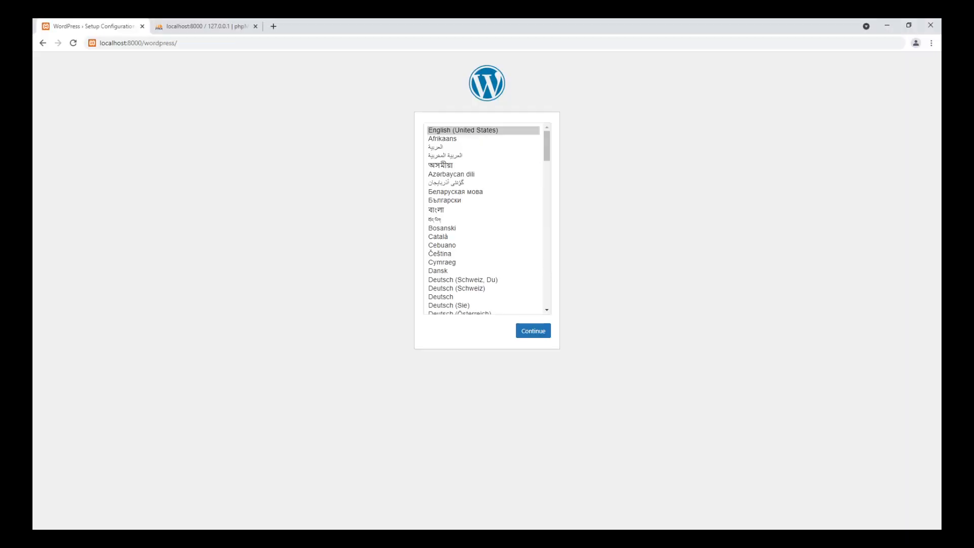
# Step: Check the port in the setup page's address against Apache's ports in the XAMPP Control Panel
pyautogui.click(169, 44)
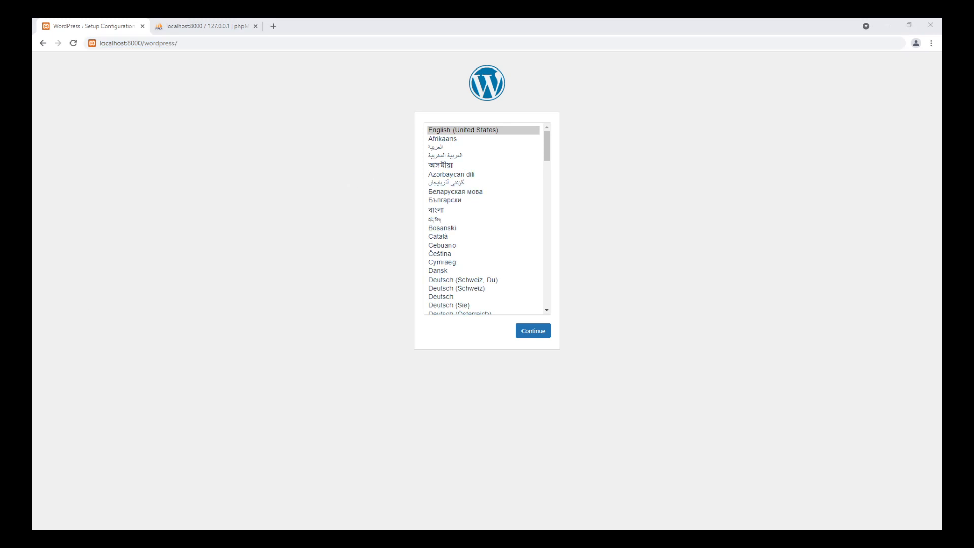
pyautogui.hotkey('alt', 'Tab')
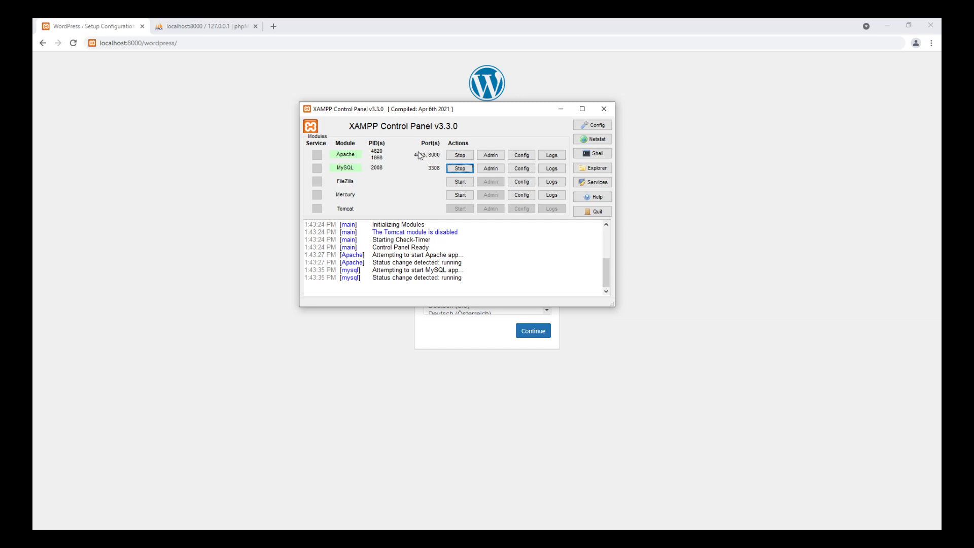
# Step: Load the WordPress setup page at localhost:8000/wordpress and continue with English (United States) as the language
pyautogui.click(609, 113)
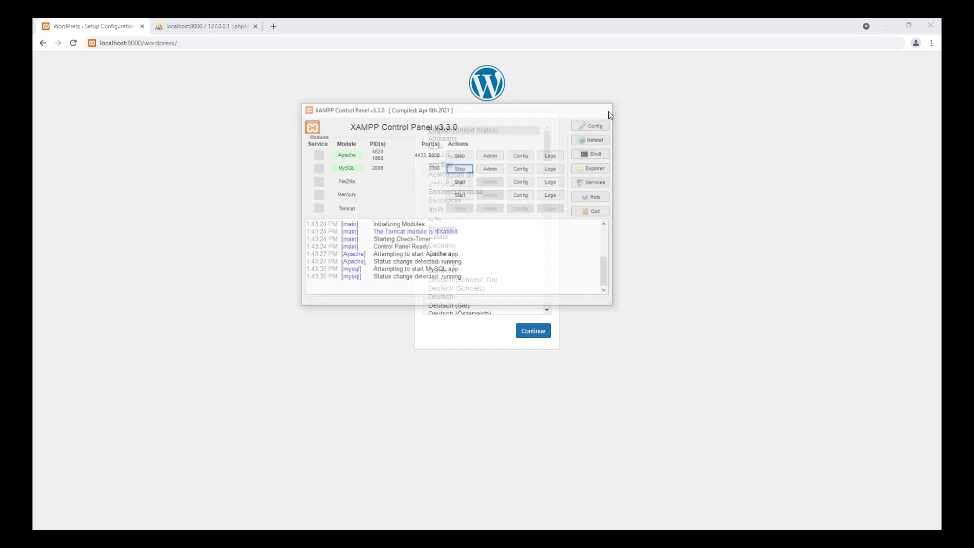
pyautogui.click(189, 41)
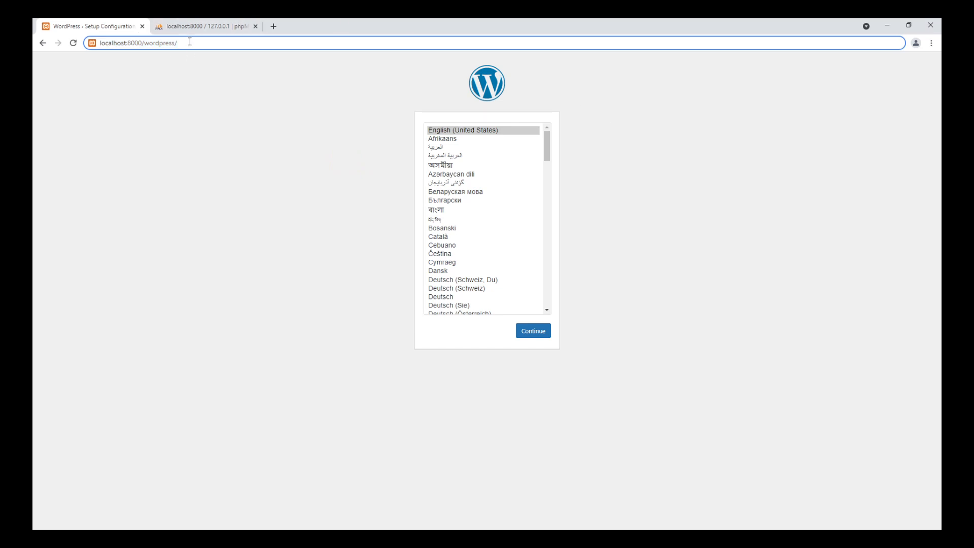
pyautogui.hotkey('shift', 'Left')
pyautogui.press('Return')
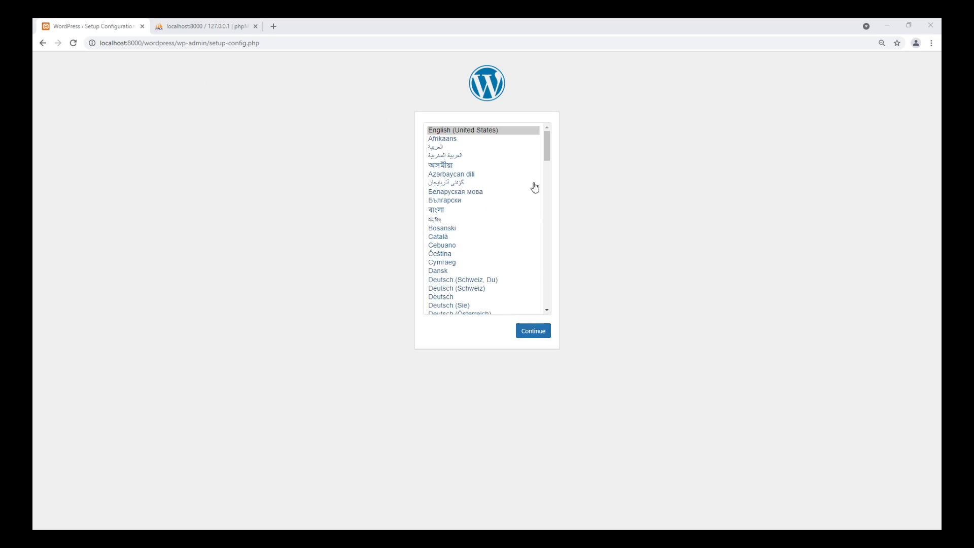
pyautogui.click(539, 334)
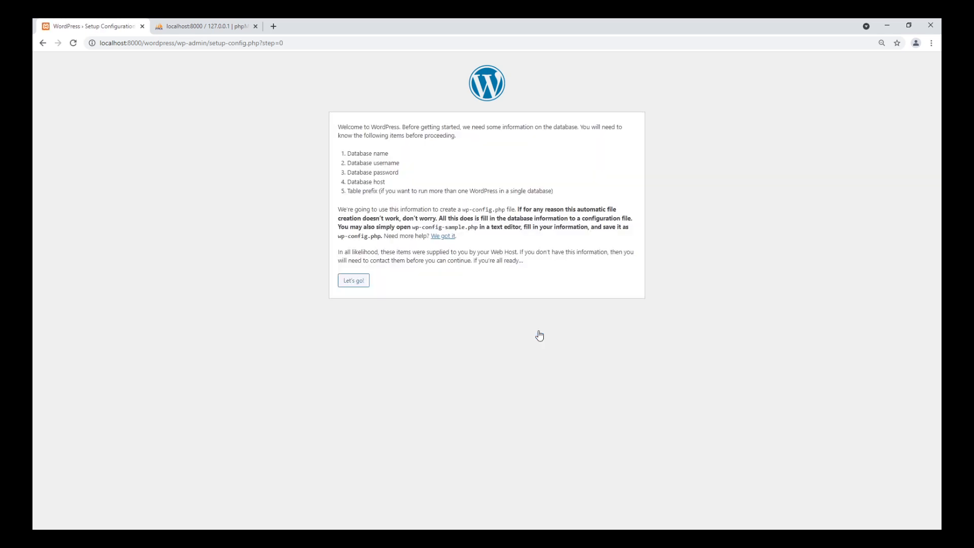
# Step: Reload phpMyAdmin, open its database list, and enter wordpress as the name of a new database
pyautogui.click(198, 26)
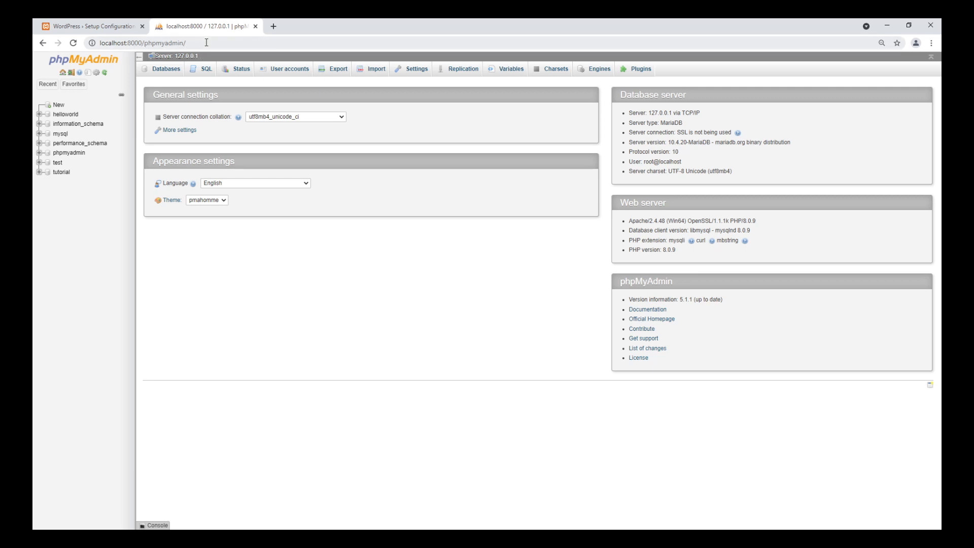
pyautogui.click(74, 43)
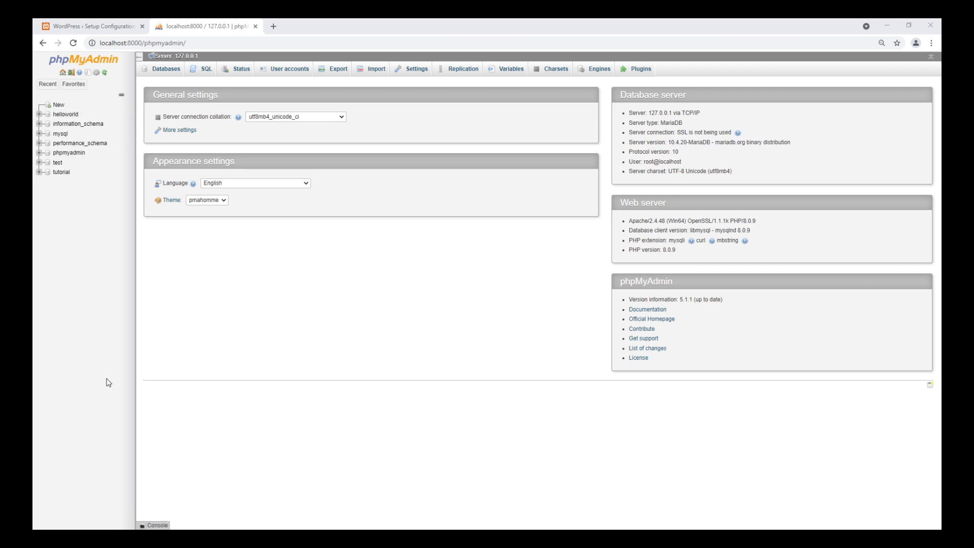
pyautogui.click(172, 71)
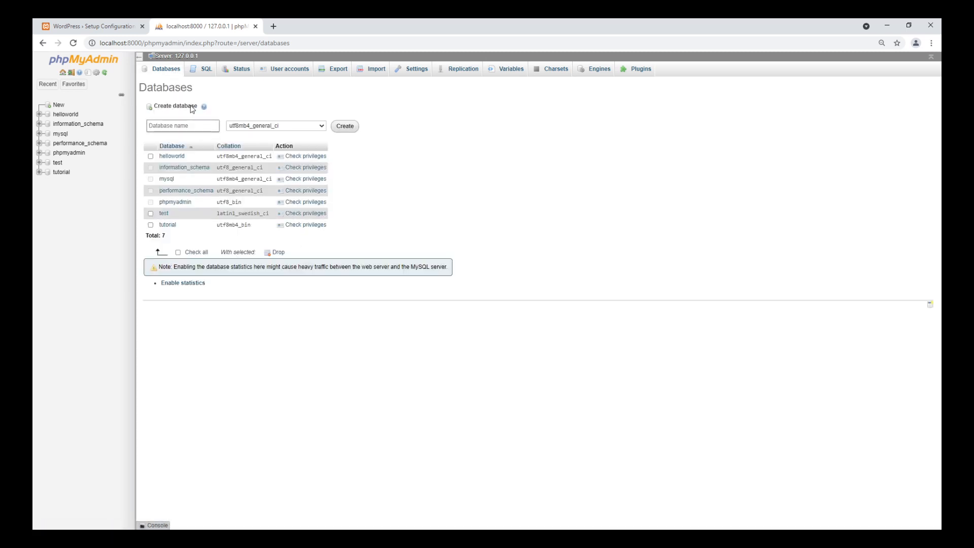
pyautogui.click(195, 122)
pyautogui.write('wordpress')
# Step: Compare the new database's name in phpMyAdmin with the folder name in the WordPress setup page's address
pyautogui.click(104, 27)
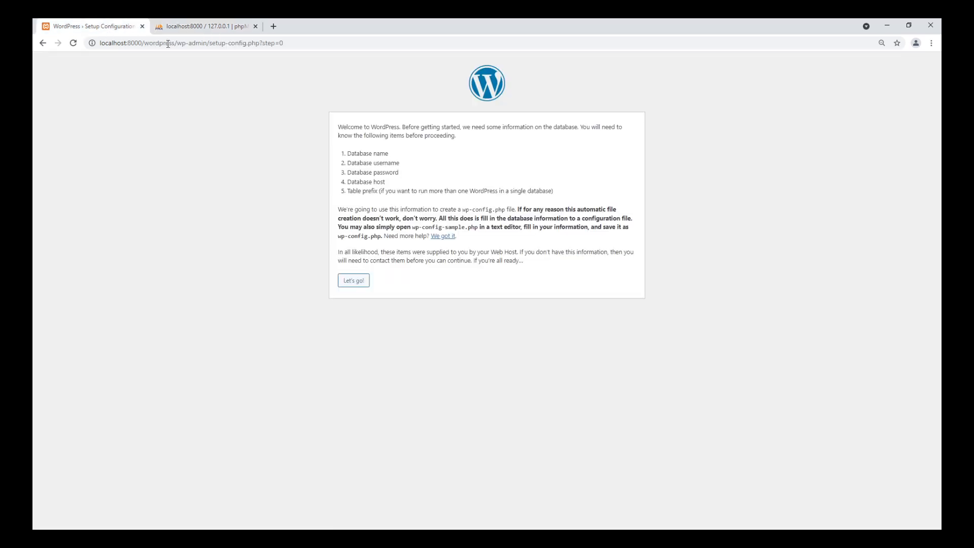
pyautogui.doubleClick(152, 43)
pyautogui.hotkey('ctrl', 'c')
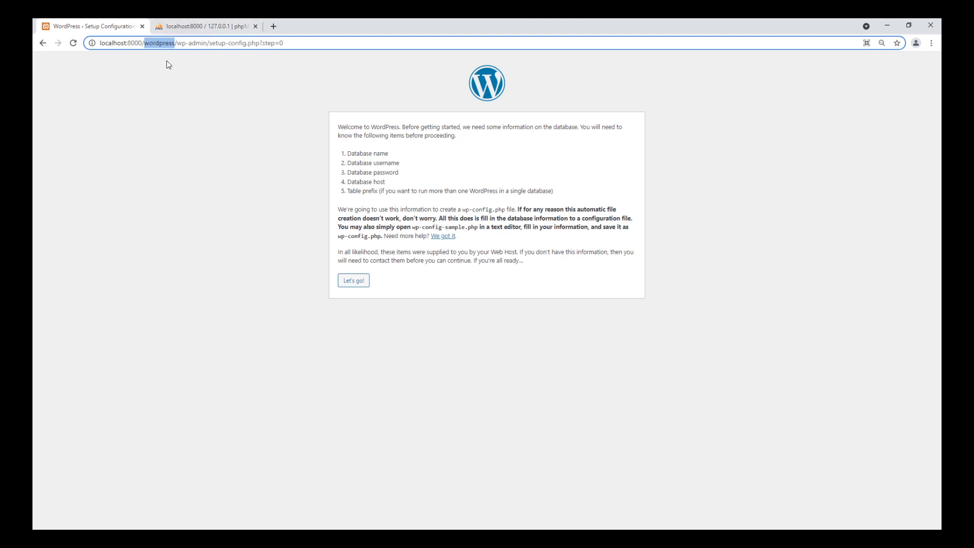
pyautogui.click(190, 27)
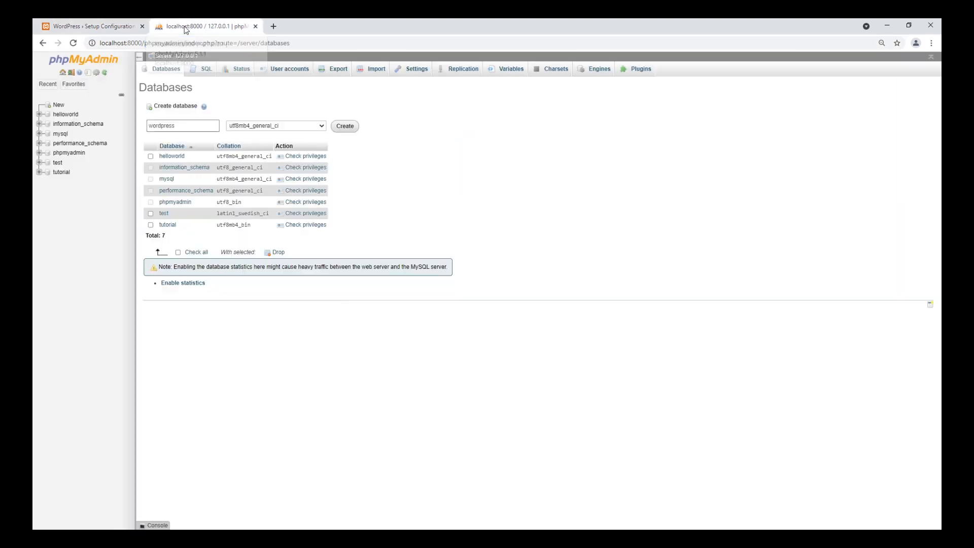
pyautogui.click(181, 126)
pyautogui.hotkey('ctrl', 'v')
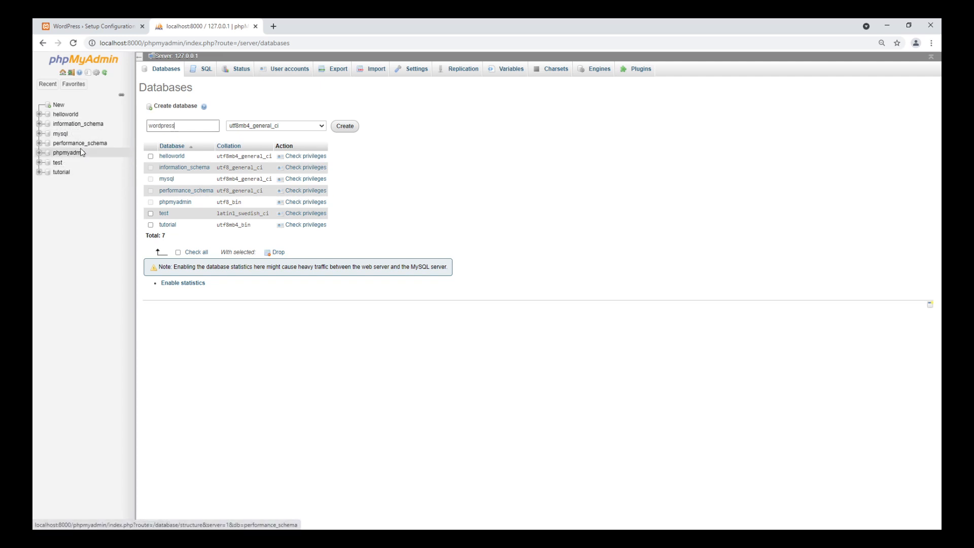
# Step: Create the wordpress database with the utf8mb4_general_ci collation
pyautogui.click(241, 130)
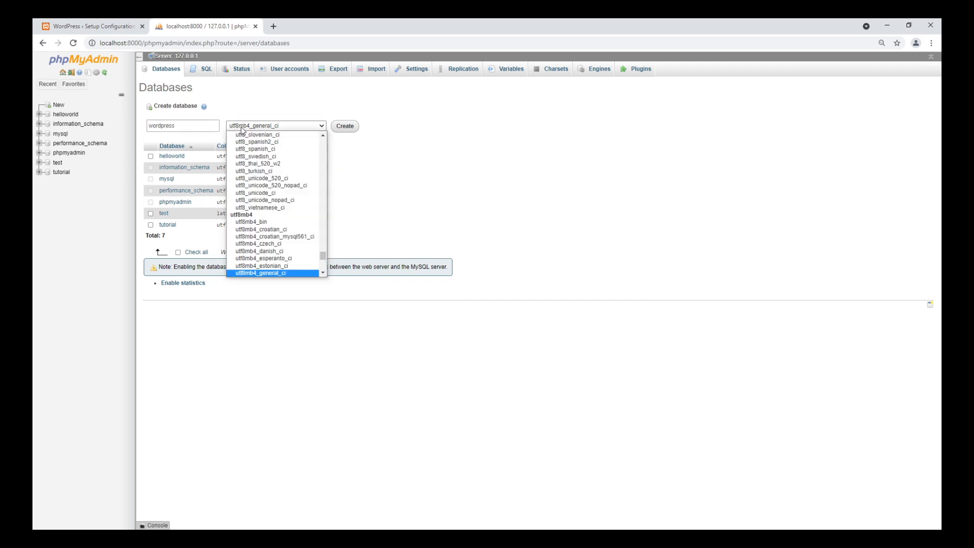
pyautogui.click(241, 130)
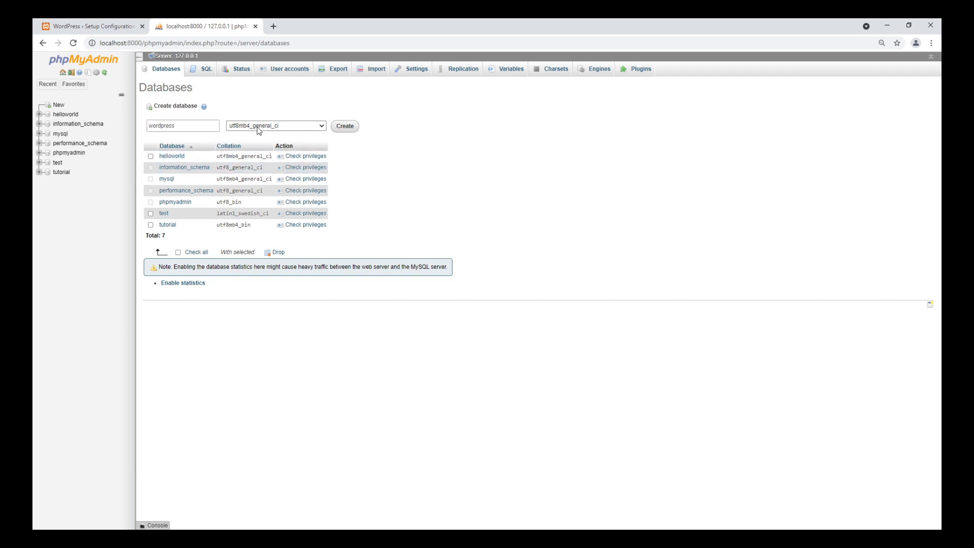
pyautogui.click(308, 127)
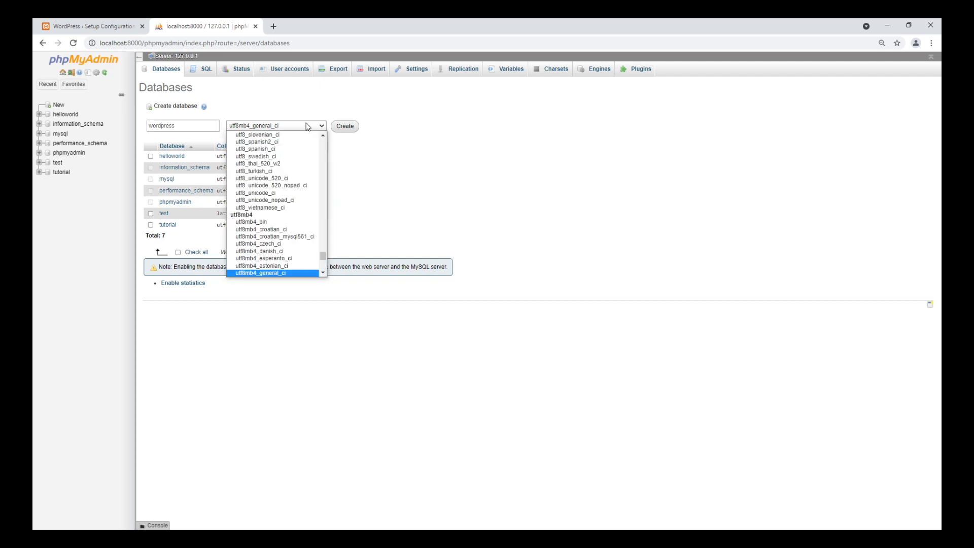
pyautogui.click(445, 142)
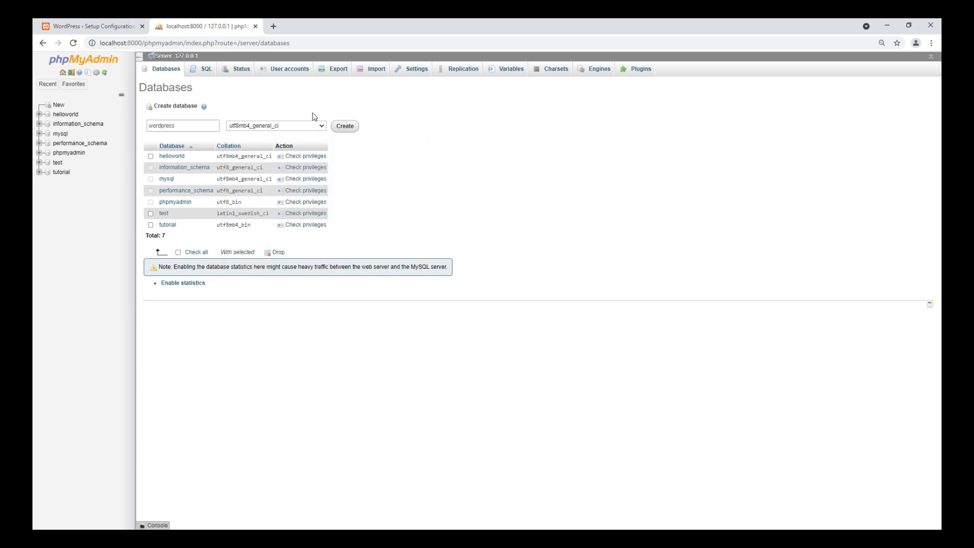
pyautogui.click(344, 127)
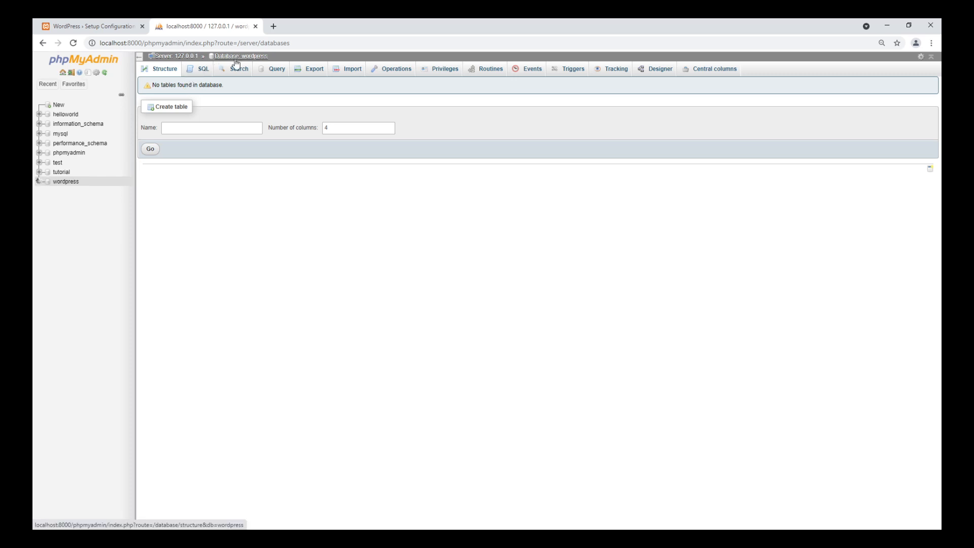
# Step: Return to the WordPress setup page, close phpMyAdmin, and proceed to the database connection form
pyautogui.click(140, 57)
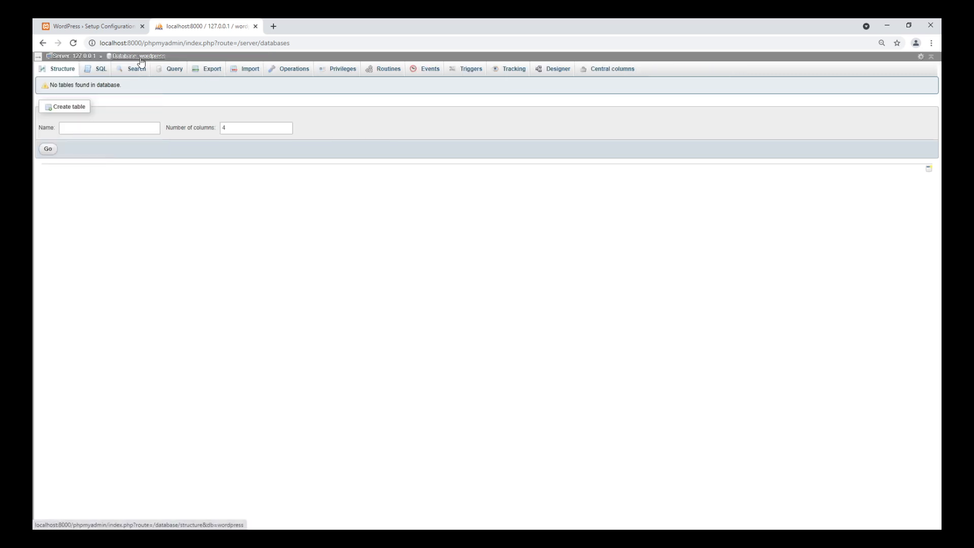
pyautogui.click(38, 59)
pyautogui.click(102, 26)
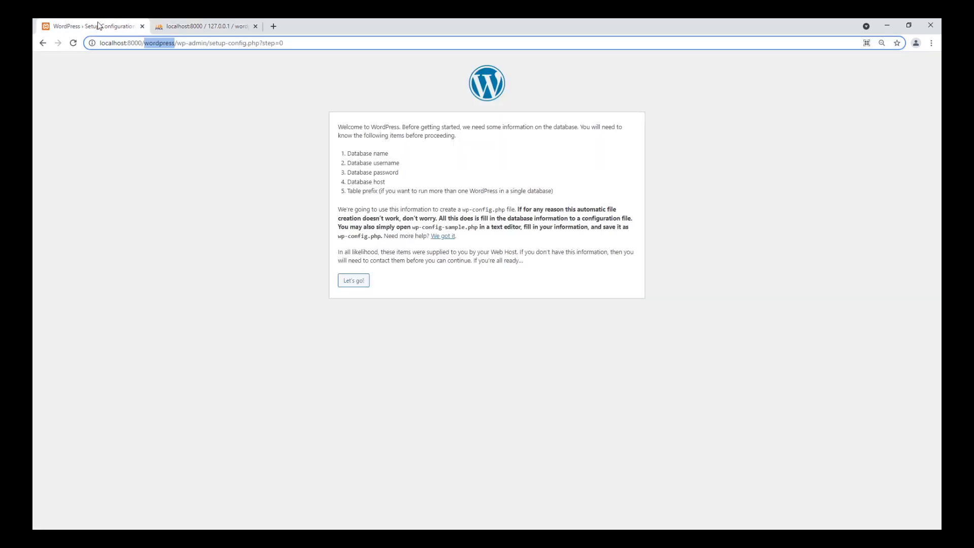
pyautogui.click(178, 89)
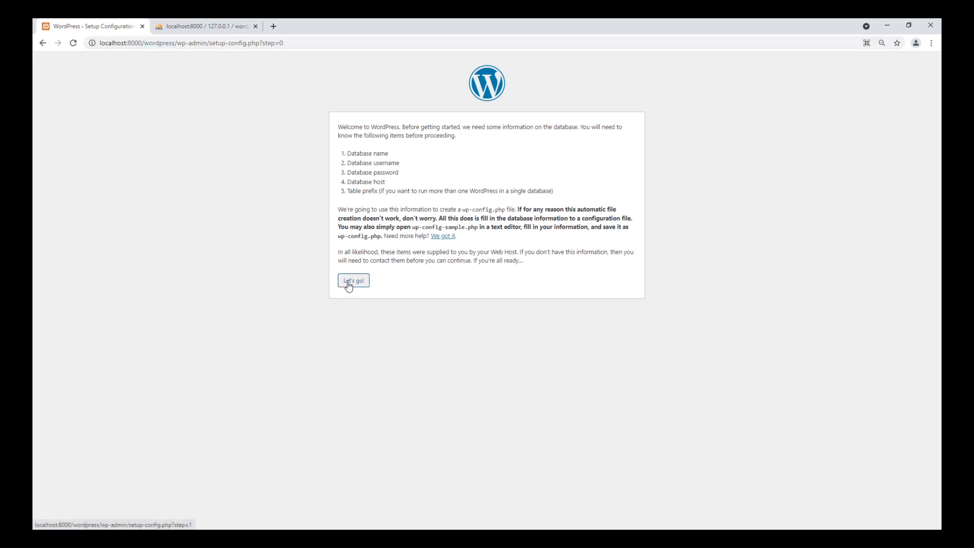
pyautogui.click(256, 27)
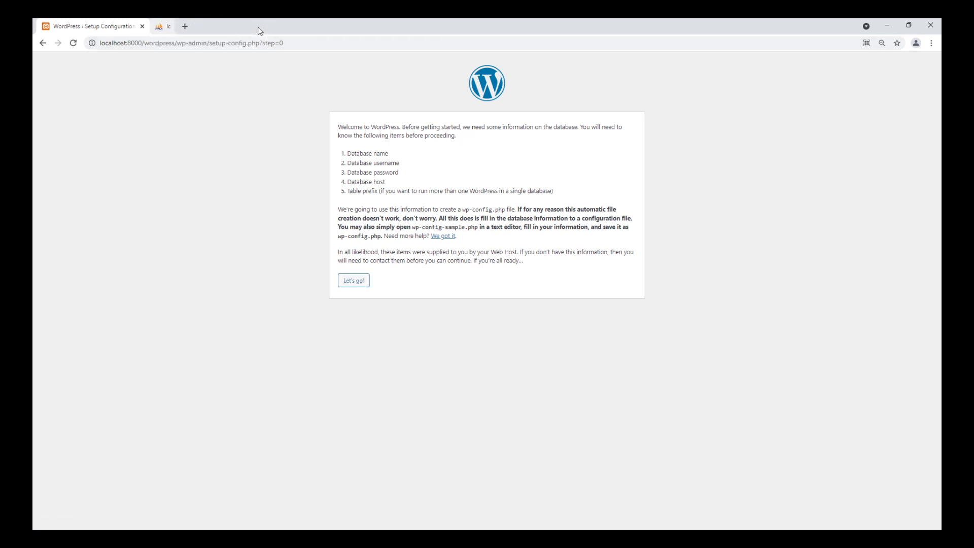
pyautogui.click(354, 285)
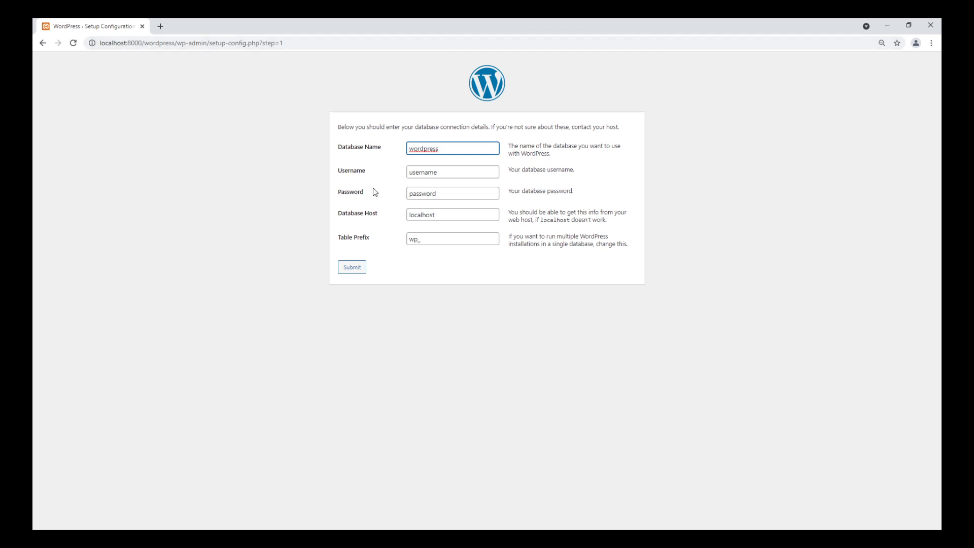
# Step: Bring up the XAMPP Control Panel over the database connection form, check the running modules, and dismiss it
pyautogui.hotkey('alt', 'Tab')
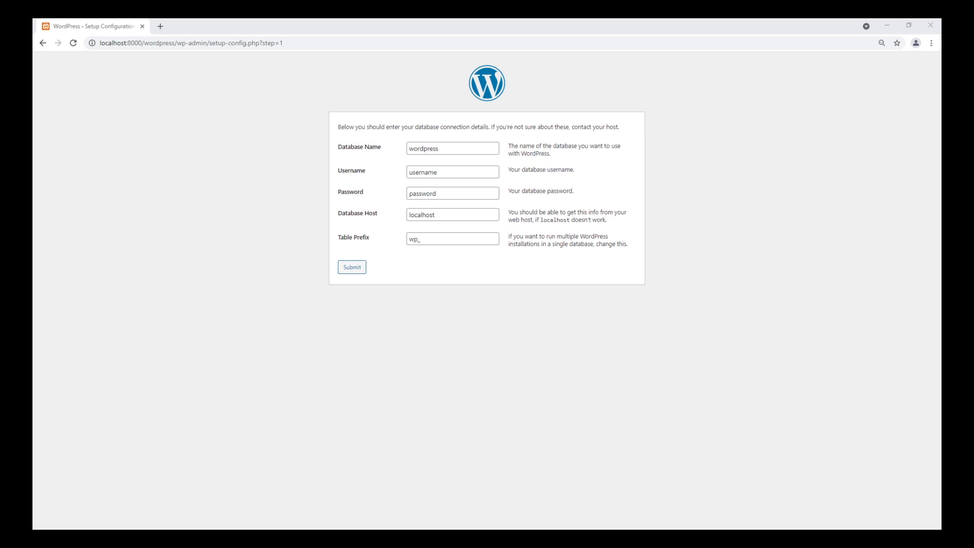
pyautogui.doubleClick(421, 173)
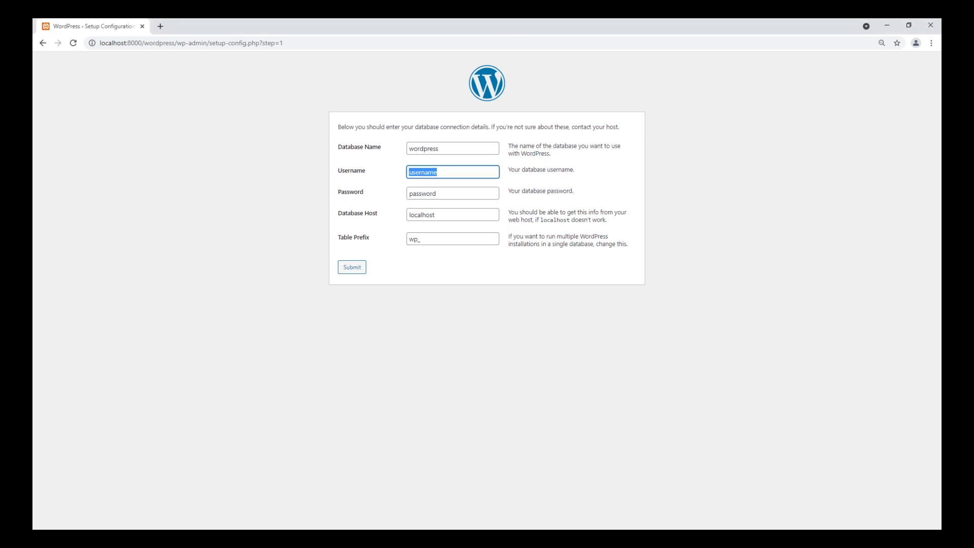
pyautogui.hotkey('alt', 'Tab')
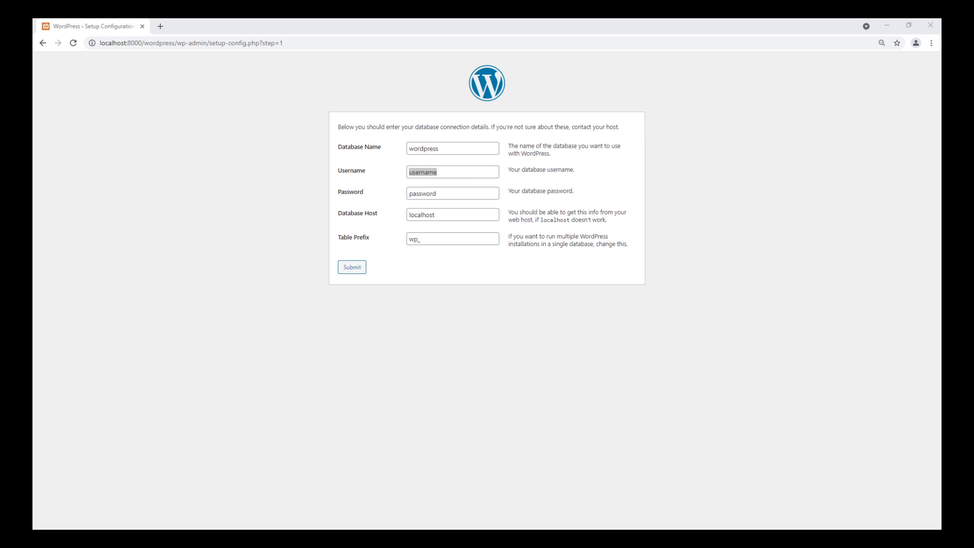
pyautogui.moveTo(271, 152); pyautogui.dragTo(479, 129)
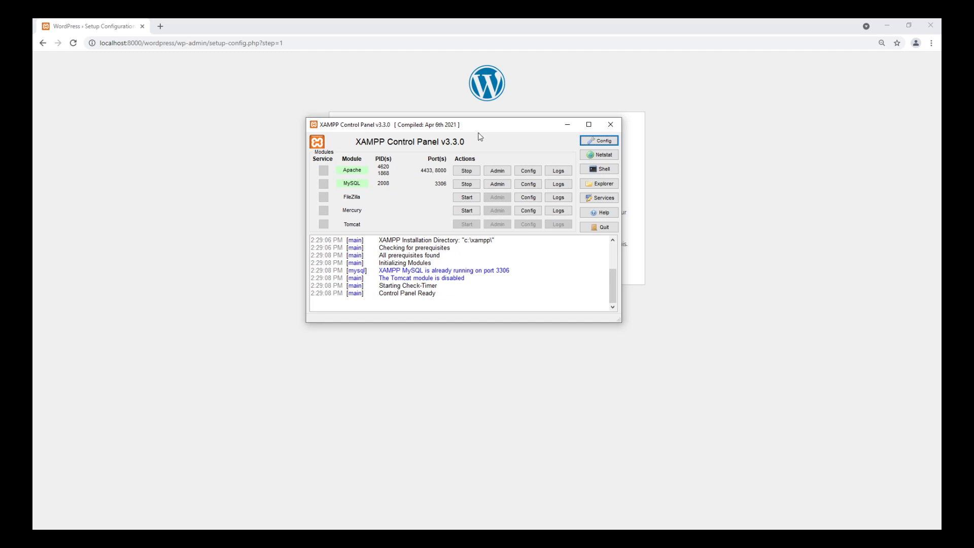
pyautogui.click(611, 125)
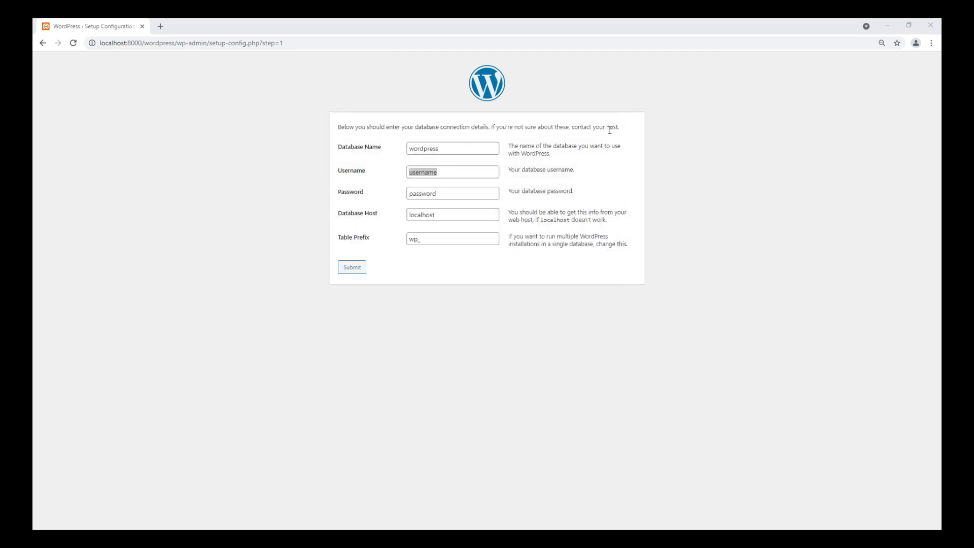
# Step: Submit the wordpress database connection with username root and an empty password, and run the installation
pyautogui.doubleClick(447, 175)
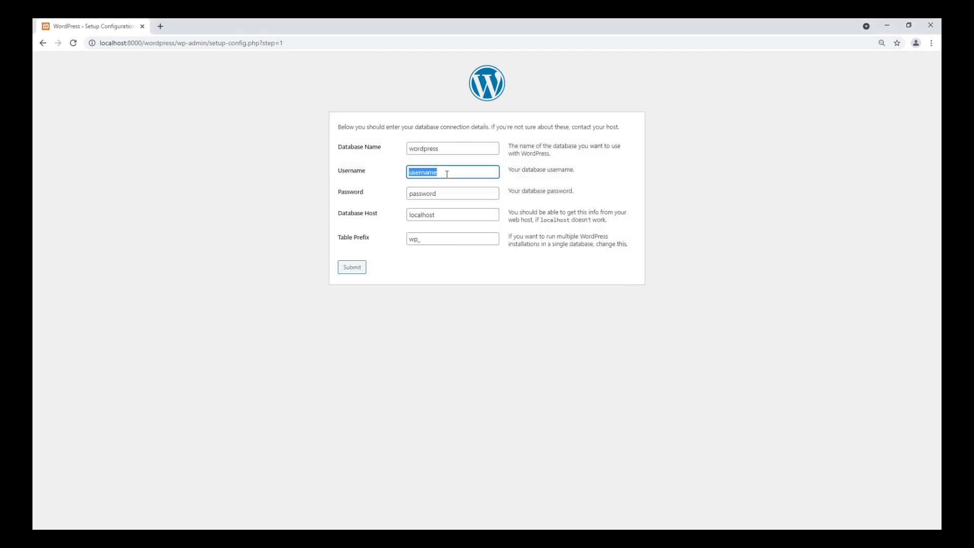
pyautogui.write('root')
pyautogui.click(449, 193)
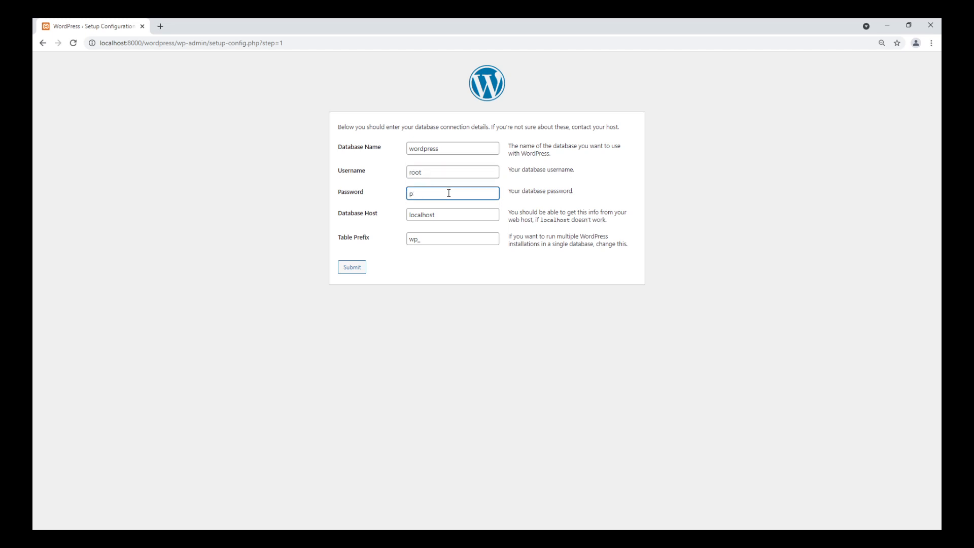
pyautogui.doubleClick(429, 150)
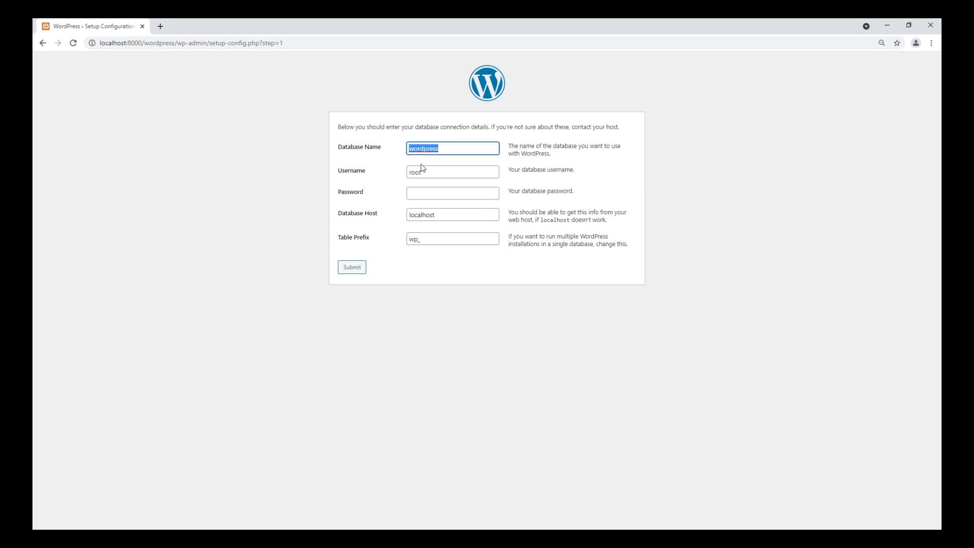
pyautogui.click(345, 273)
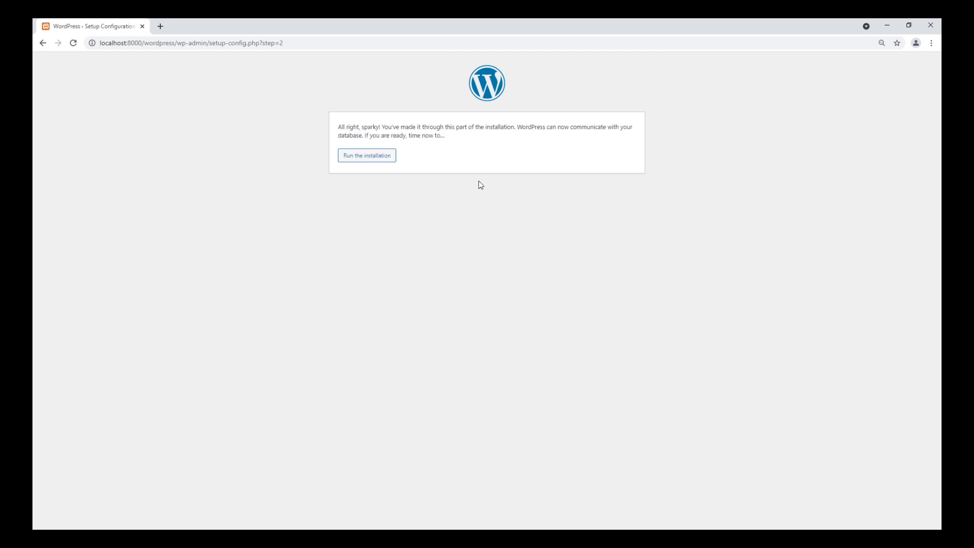
pyautogui.click(361, 161)
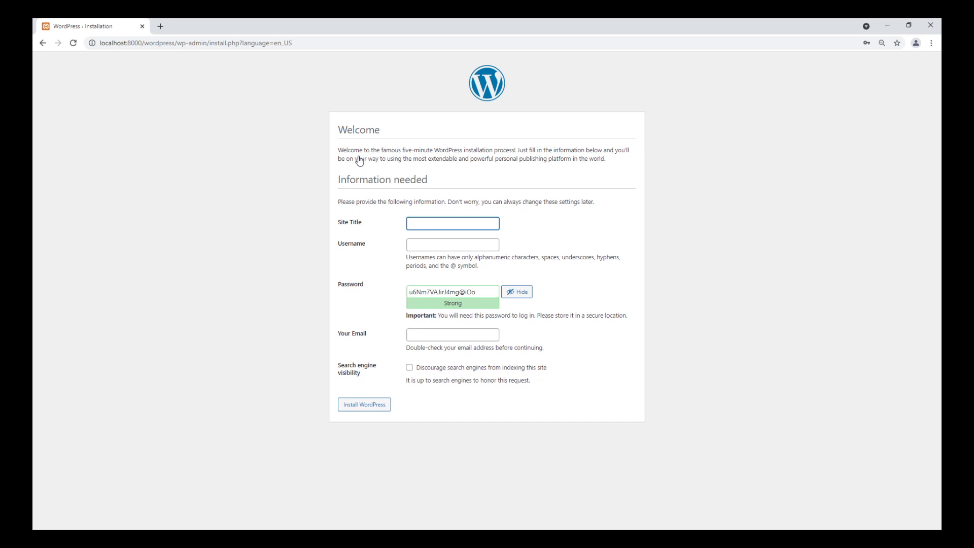
# Step: Set the site title to Word Press and the administrator username to wordpress
pyautogui.write('Word Press')
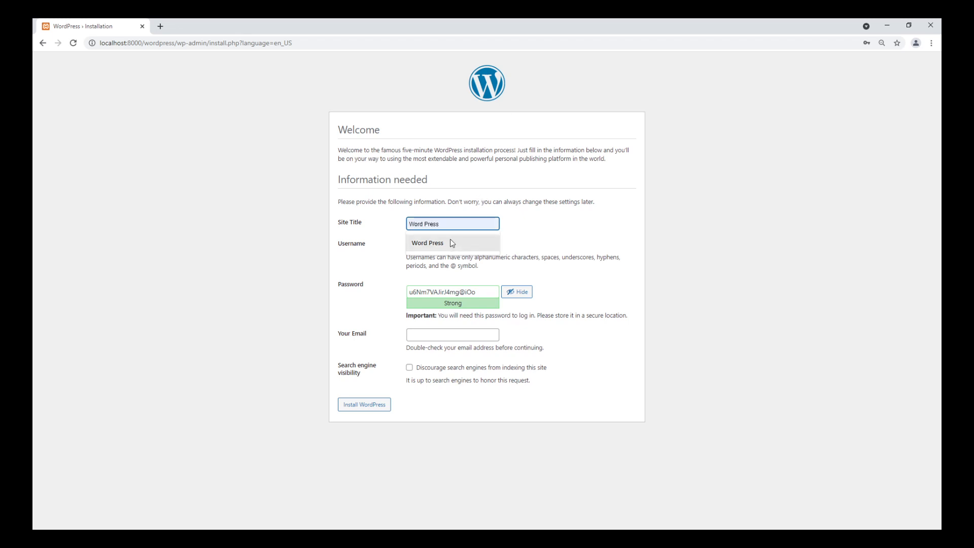
pyautogui.click(449, 240)
pyautogui.click(436, 245)
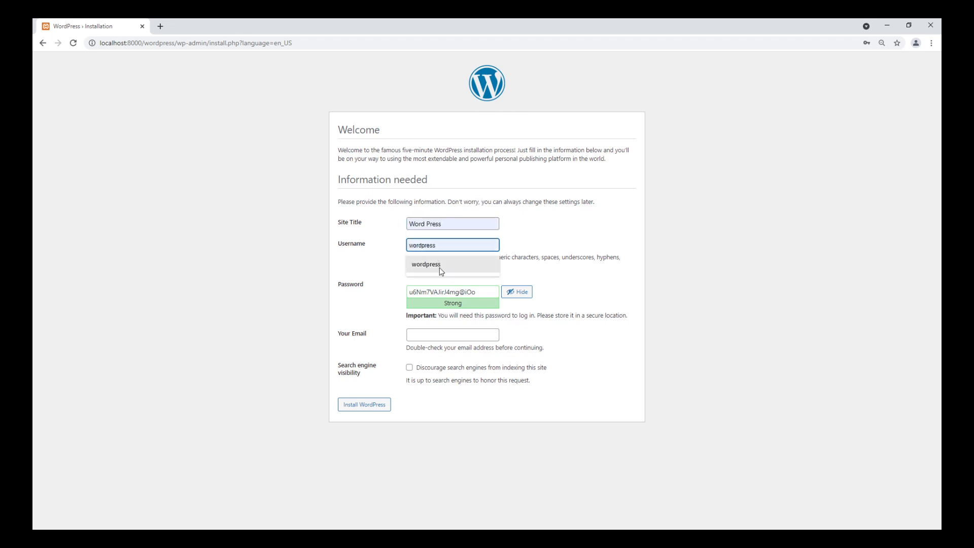
pyautogui.click(440, 266)
# Step: Replace the generated administrator password with a custom account password
pyautogui.click(489, 293)
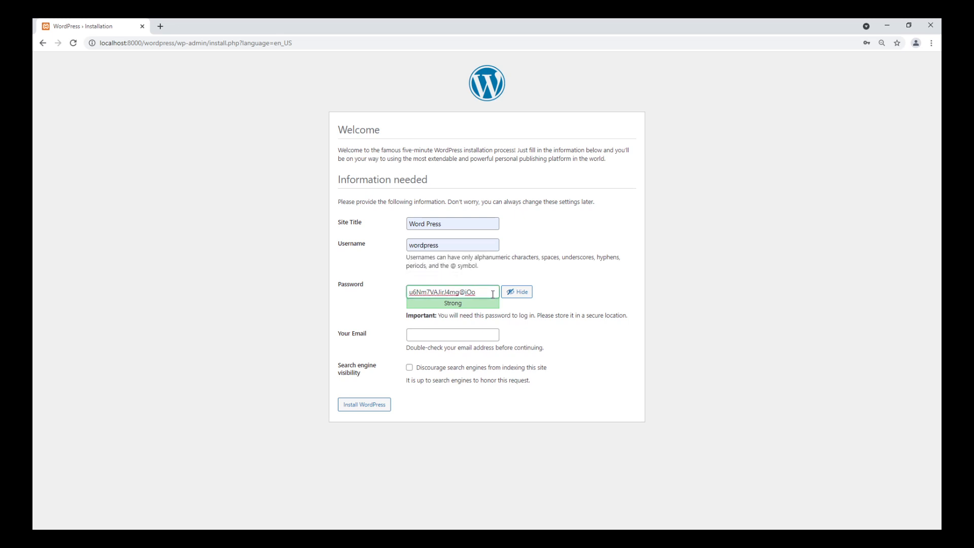
pyautogui.moveTo(488, 293); pyautogui.dragTo(392, 297)
pyautogui.write('Password1234')
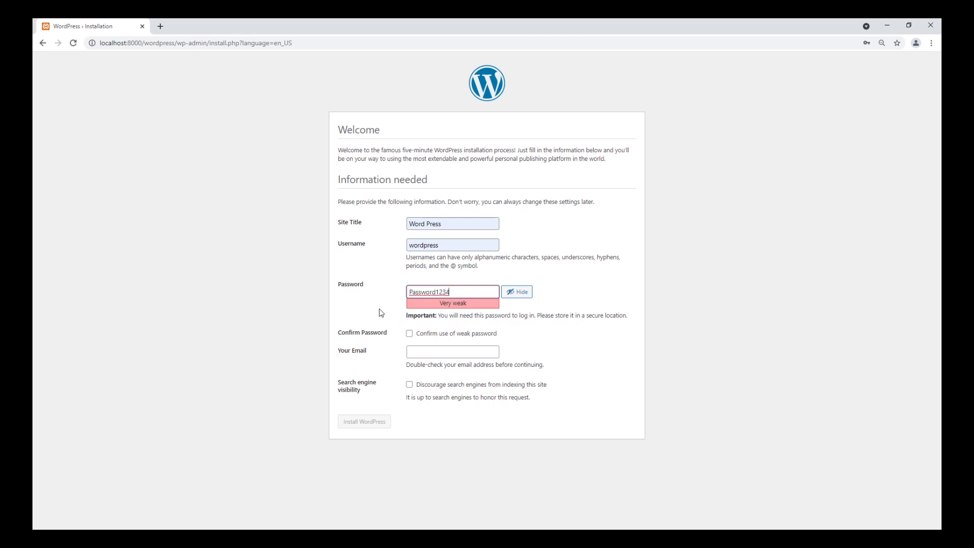
# Step: Confirm the use of the weak password and fill in the administrator's e-mail address
pyautogui.click(410, 334)
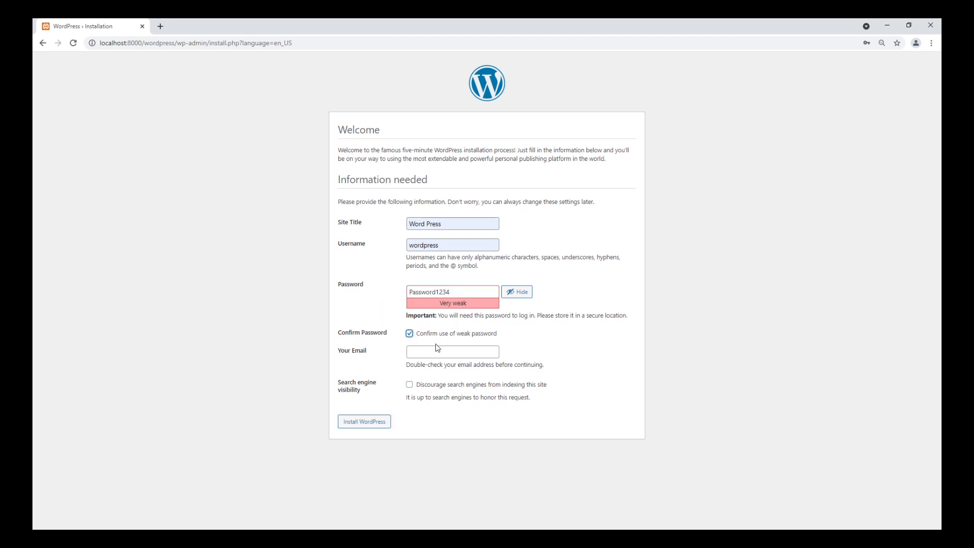
pyautogui.click(453, 345)
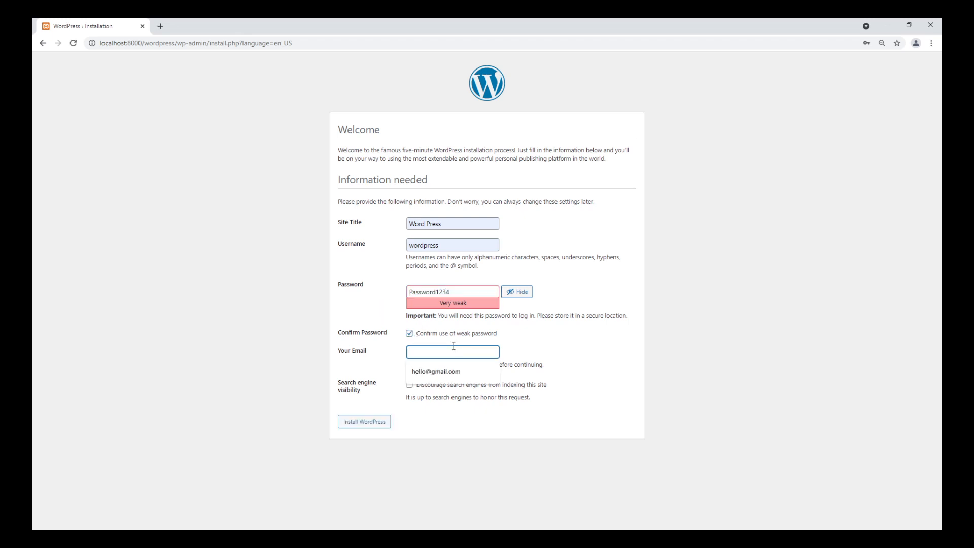
pyautogui.click(436, 371)
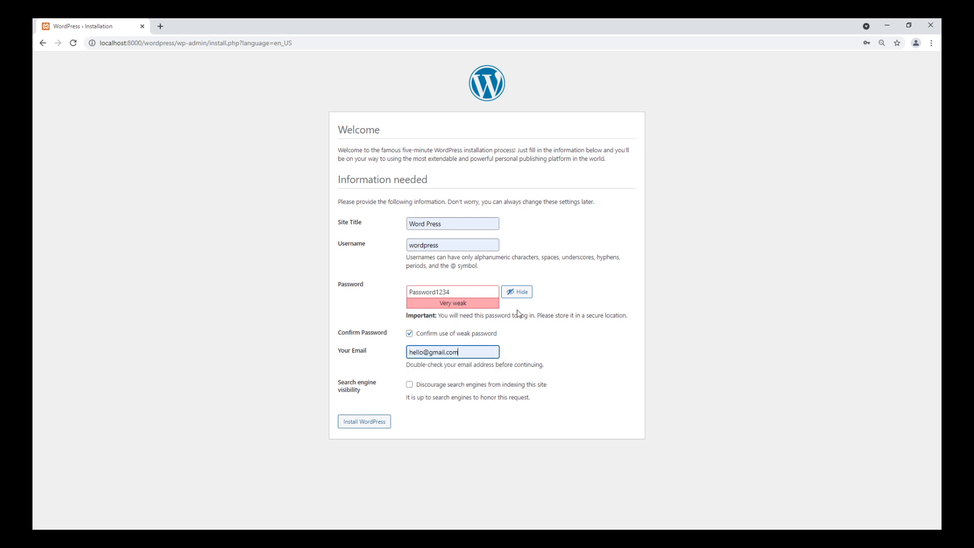
# Step: Discourage search engines from indexing the site and install WordPress
pyautogui.click(410, 385)
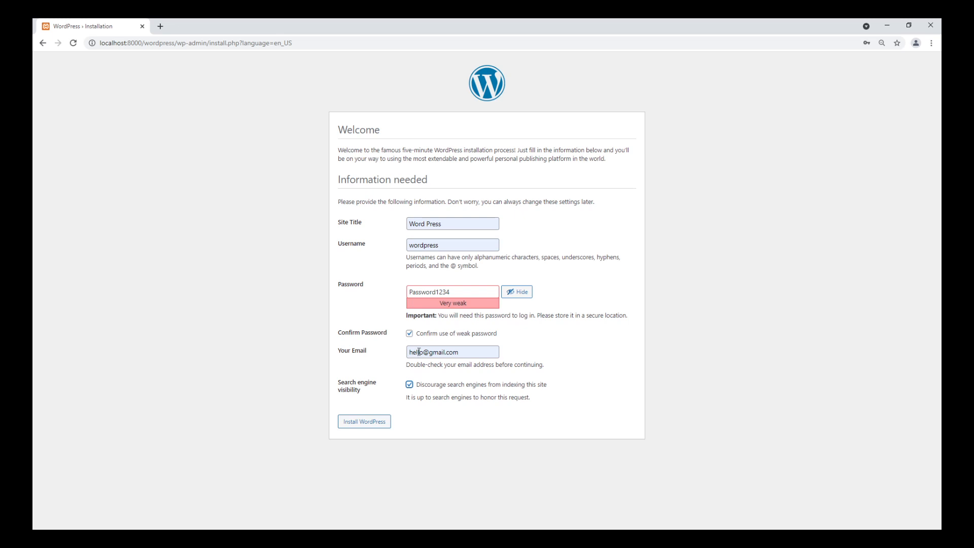
pyautogui.moveTo(410, 351); pyautogui.dragTo(483, 349)
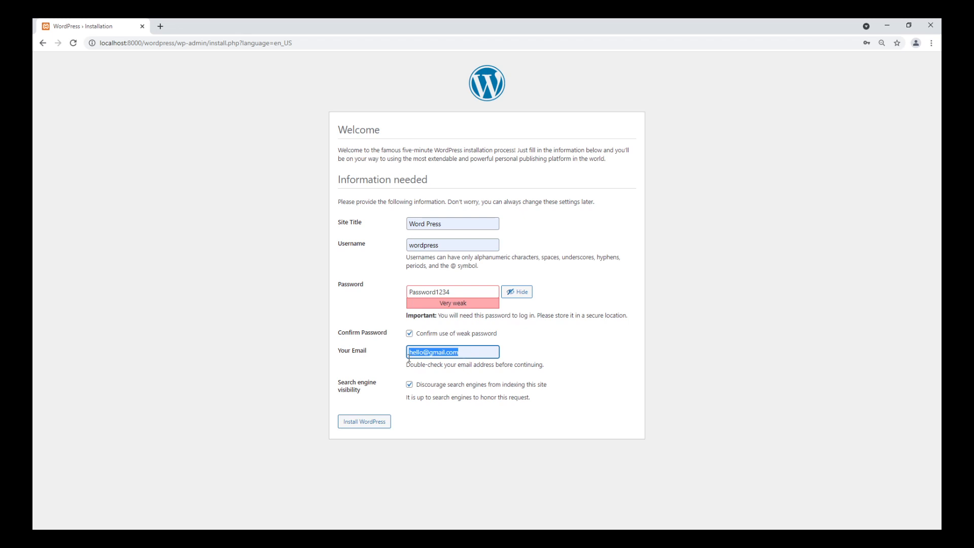
pyautogui.click(469, 354)
pyautogui.moveTo(459, 352); pyautogui.dragTo(395, 358)
pyautogui.click(360, 424)
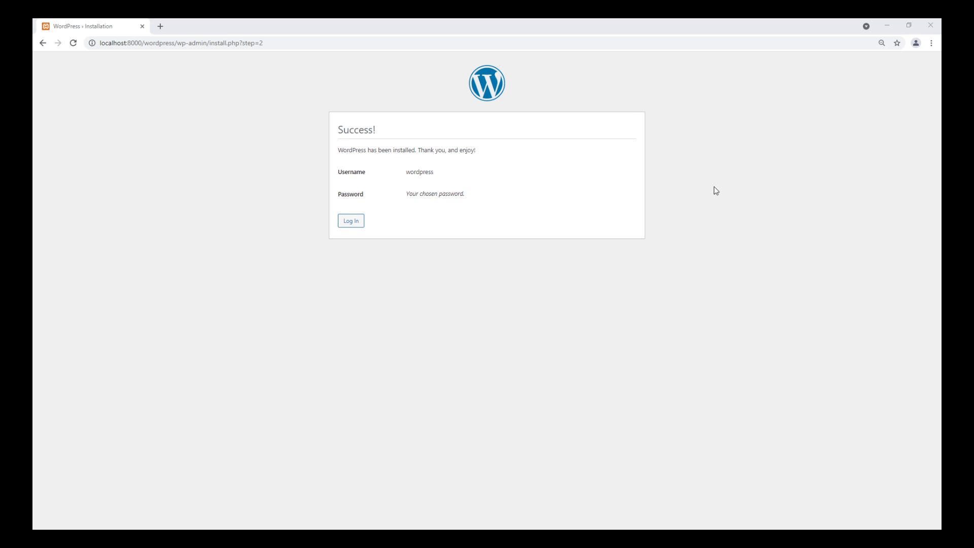
# Step: Proceed to the login page, reload it past the maintenance notice, and log in with the prefilled wordpress account
pyautogui.click(352, 223)
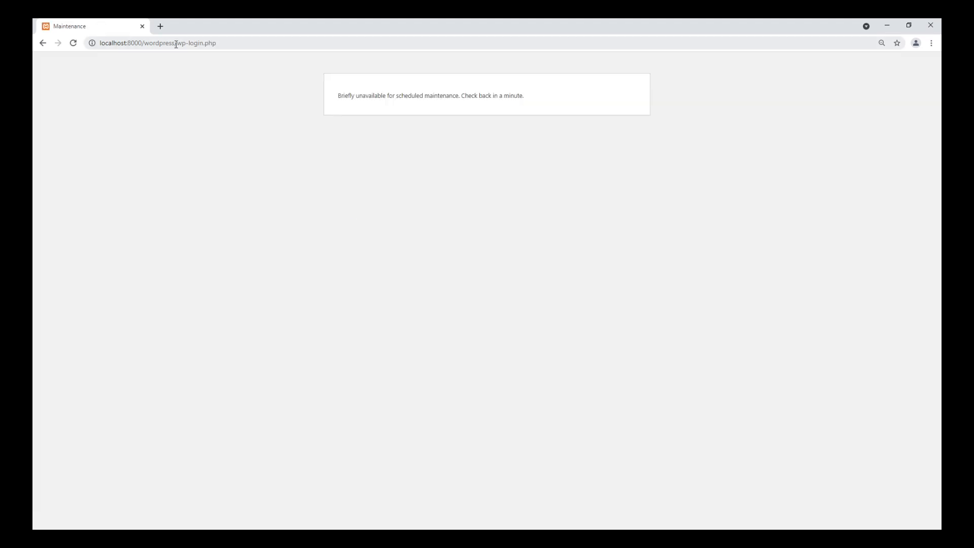
pyautogui.click(74, 43)
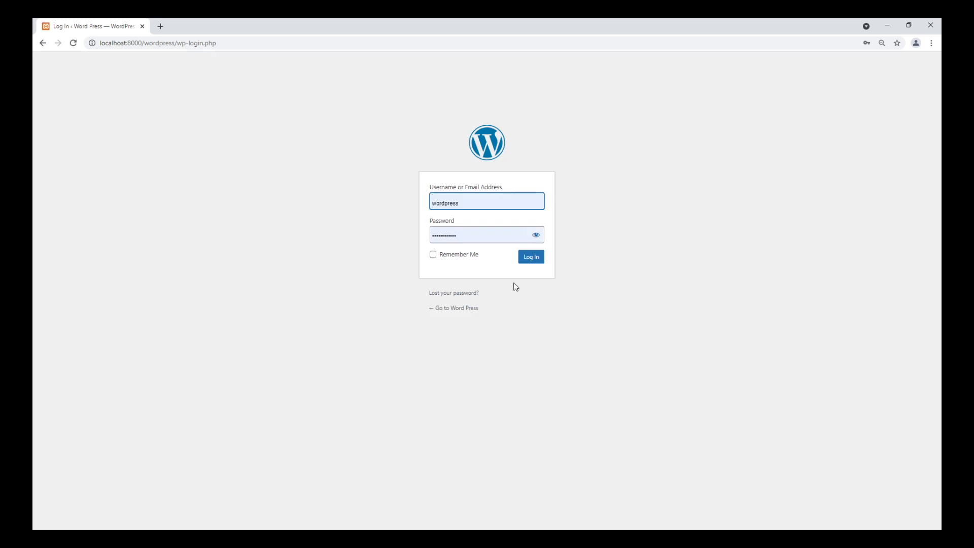
pyautogui.click(537, 238)
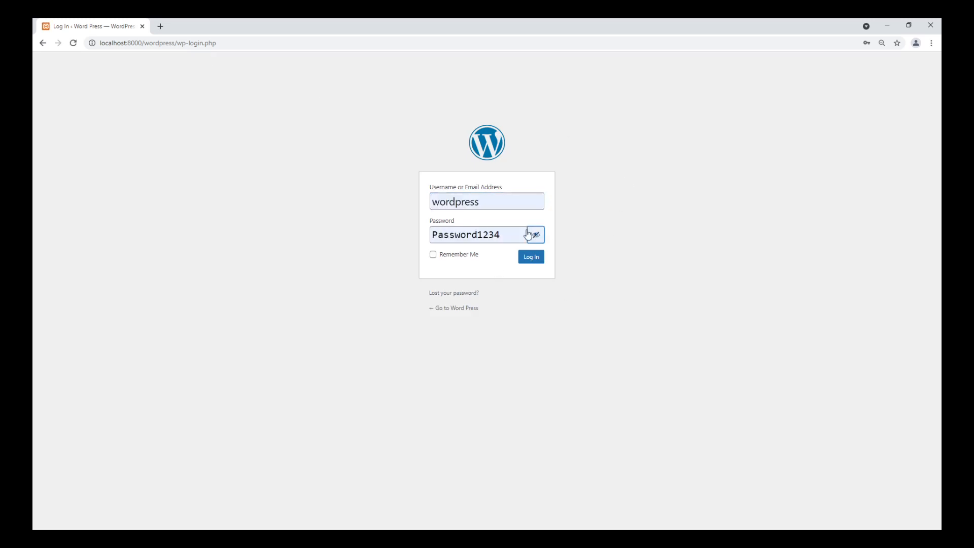
pyautogui.click(534, 258)
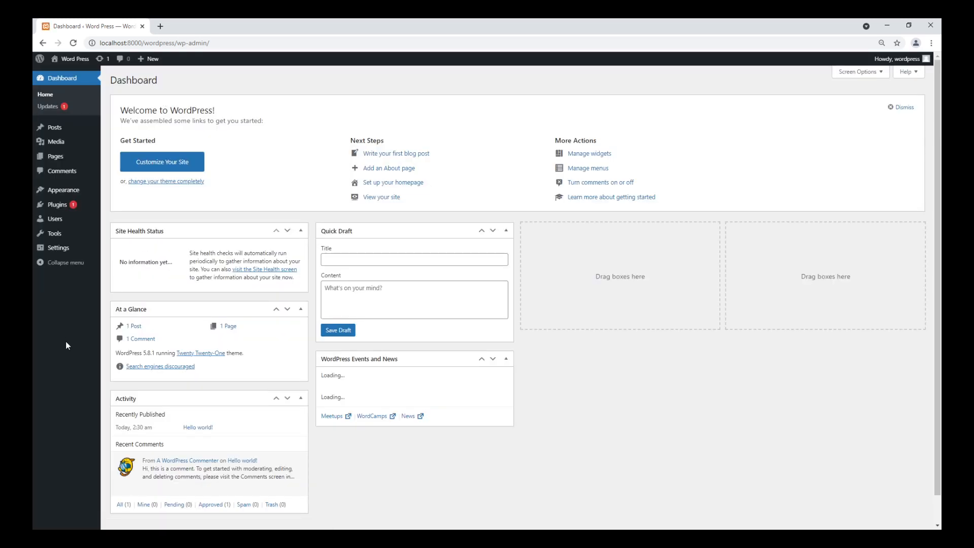
# Step: Try to copy the site address localhost:8000/wordpress from the dashboard for use in a new browser tab
pyautogui.click(161, 27)
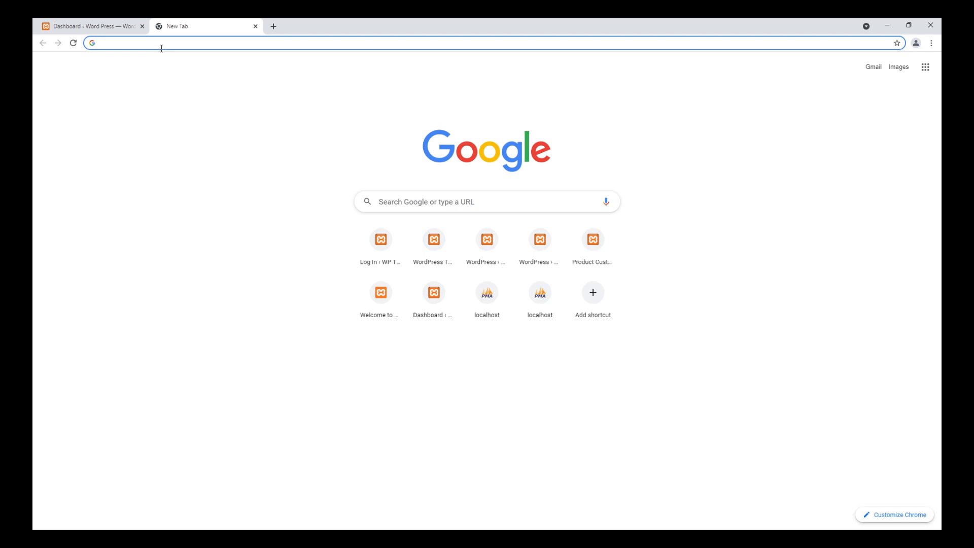
pyautogui.click(96, 26)
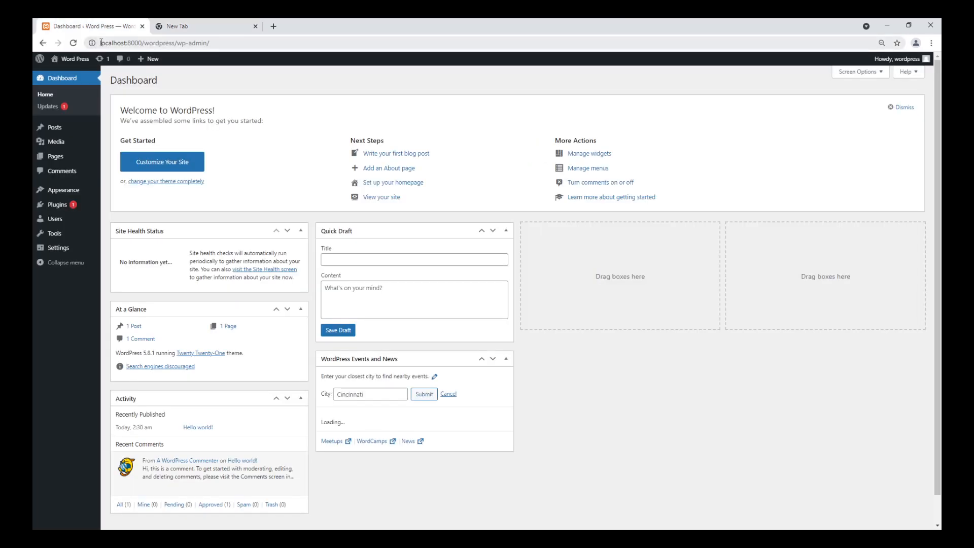
pyautogui.moveTo(101, 43); pyautogui.dragTo(175, 44)
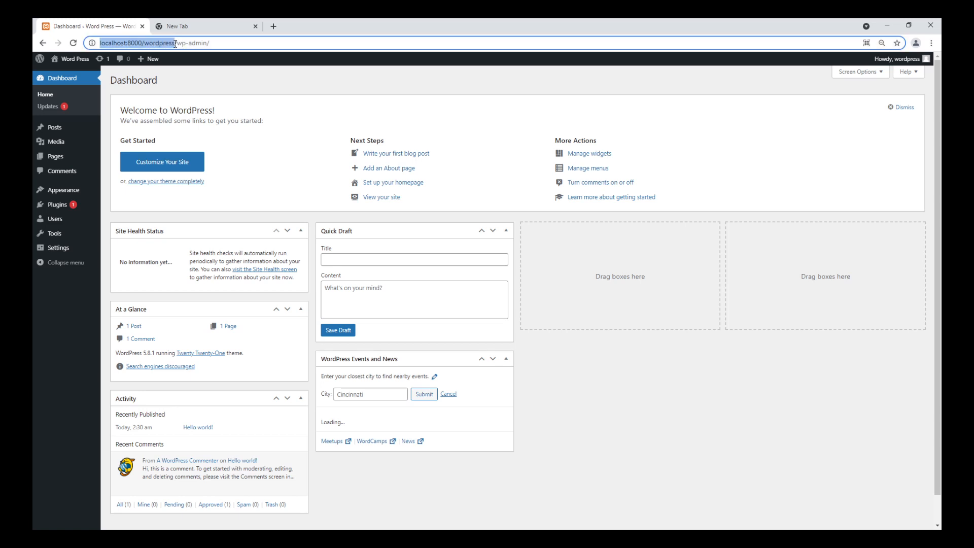
pyautogui.rightClick(165, 43)
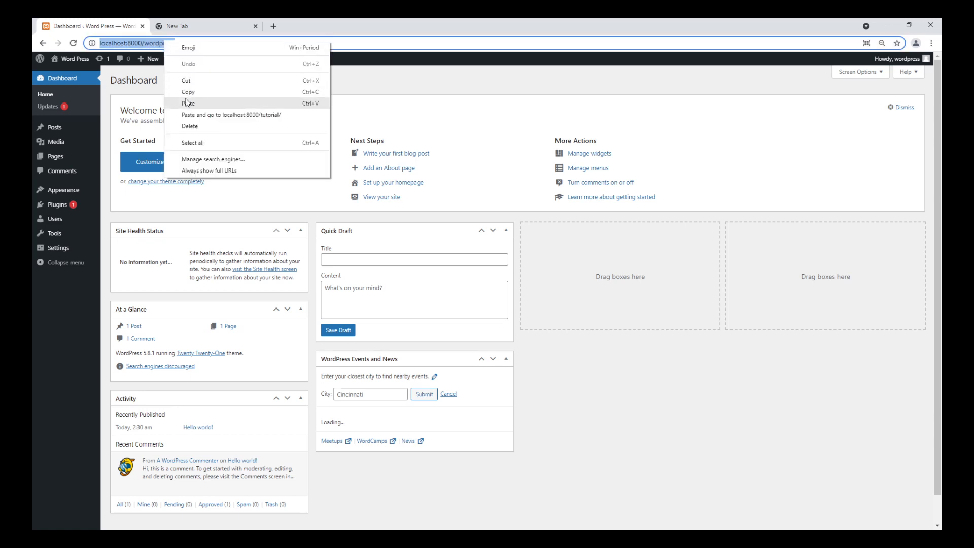
pyautogui.click(196, 115)
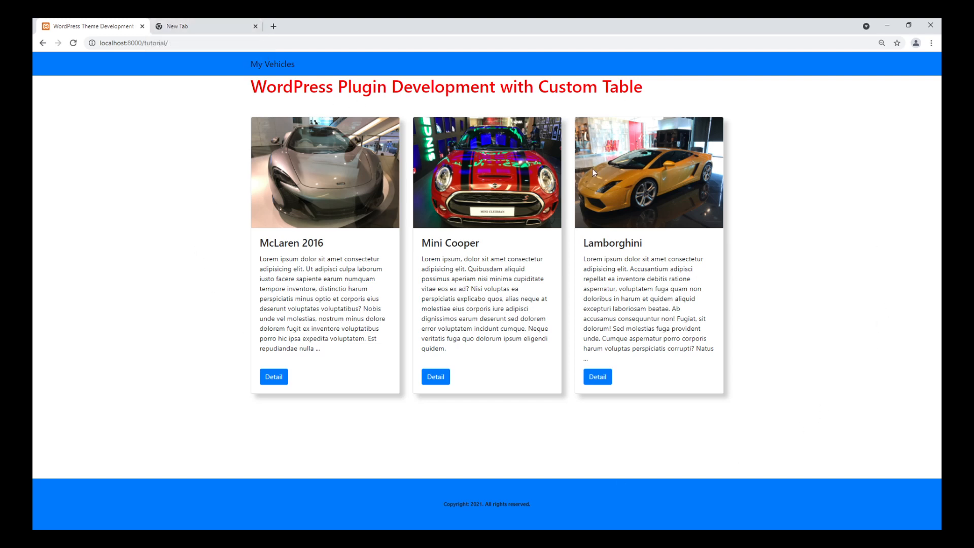
# Step: Load localhost:8000/tutorial/ in the new browser tab and return the original tab to the WordPress dashboard
pyautogui.click(213, 25)
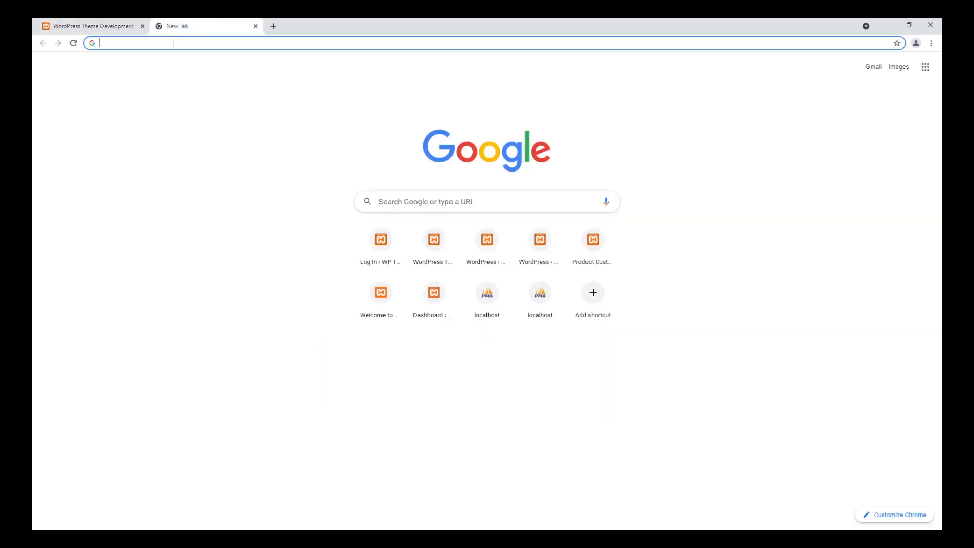
pyautogui.write('http://localhost:8000/tutorial/')
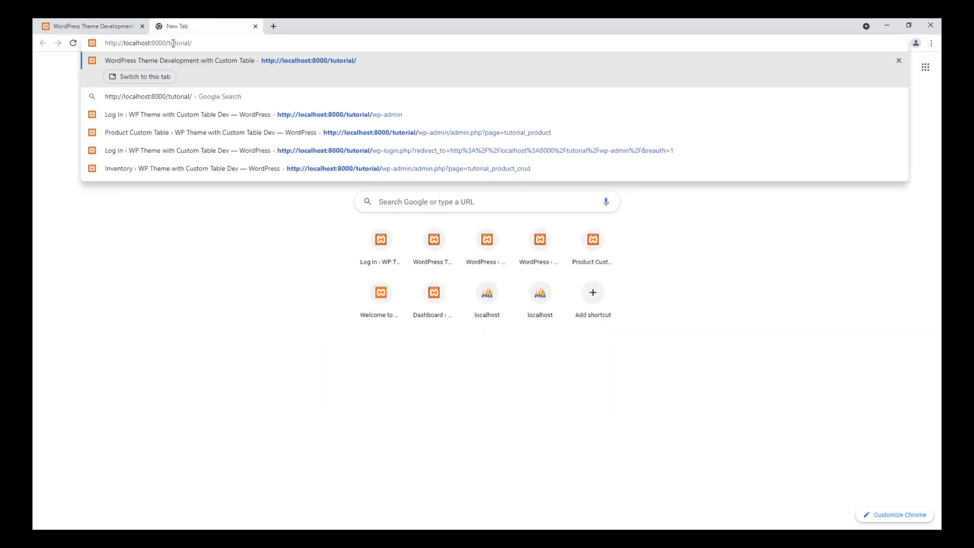
pyautogui.press('Return')
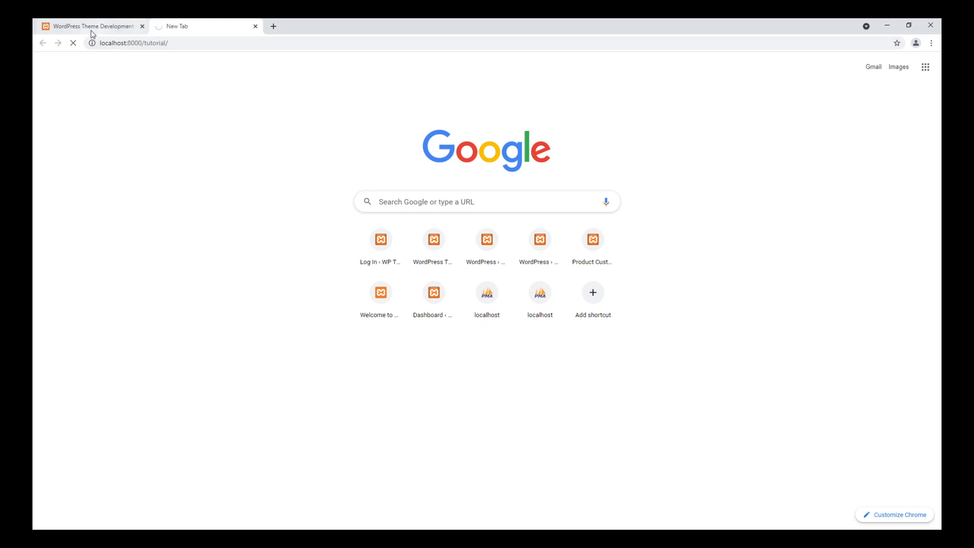
pyautogui.click(88, 30)
pyautogui.click(43, 44)
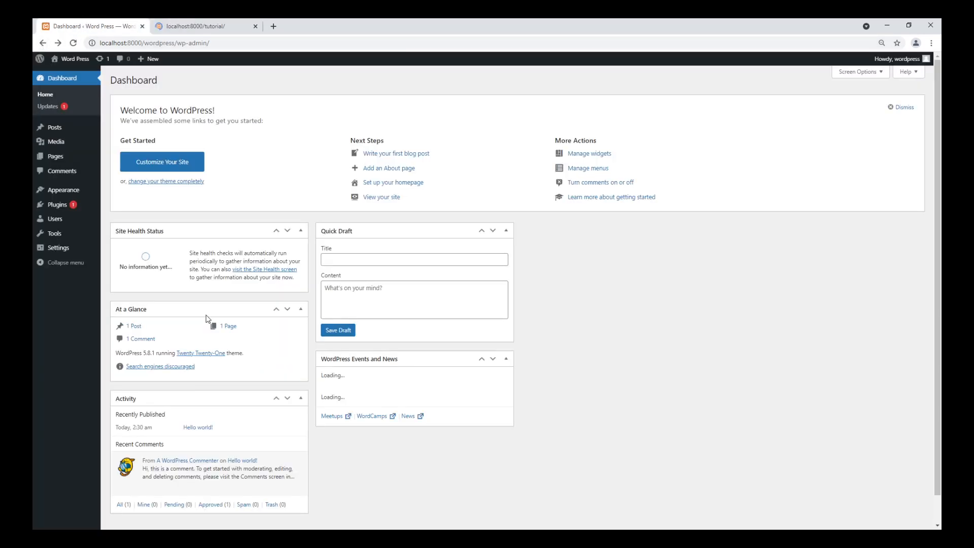
# Step: Go to the installed themes and view the details of the active Twenty Twenty-One theme
pyautogui.moveTo(73, 197)
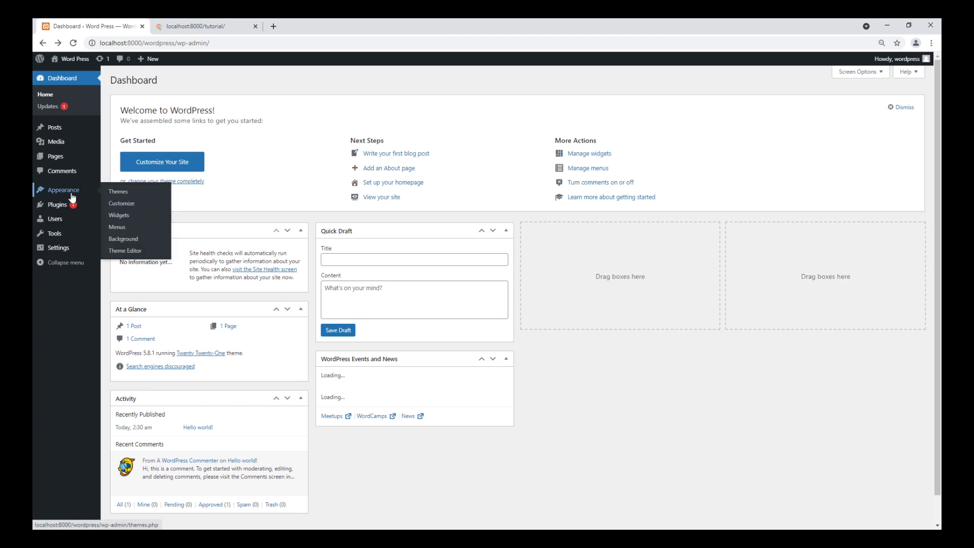
pyautogui.click(125, 195)
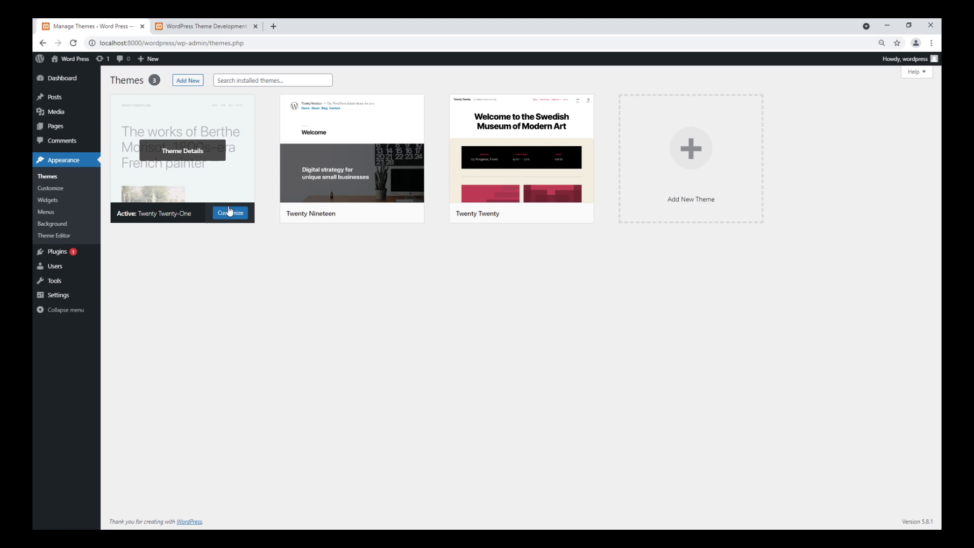
pyautogui.click(165, 188)
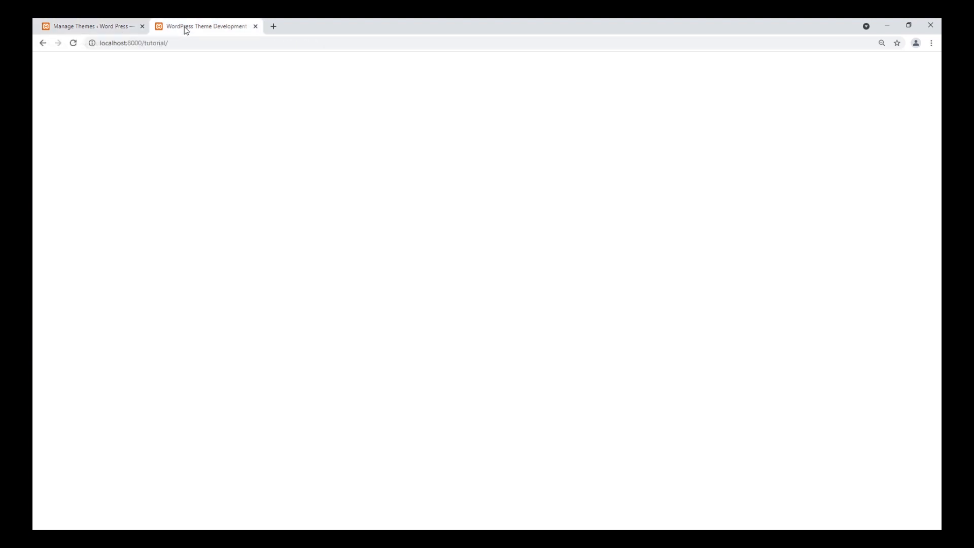
# Step: Load the new site's front page at localhost:8000/wordpress/ in the second tab and look through it
pyautogui.click(73, 43)
pyautogui.click(154, 44)
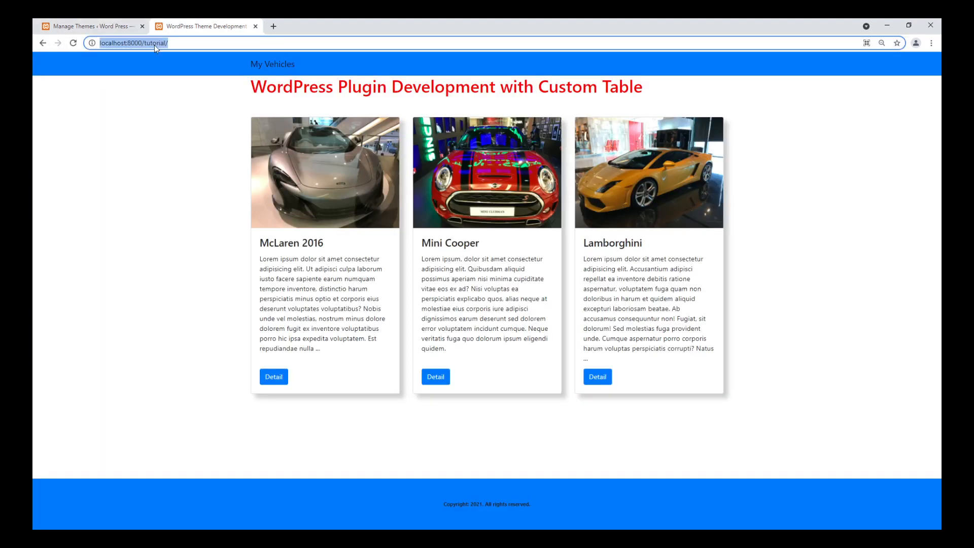
pyautogui.doubleClick(154, 44)
pyautogui.write('wordpress')
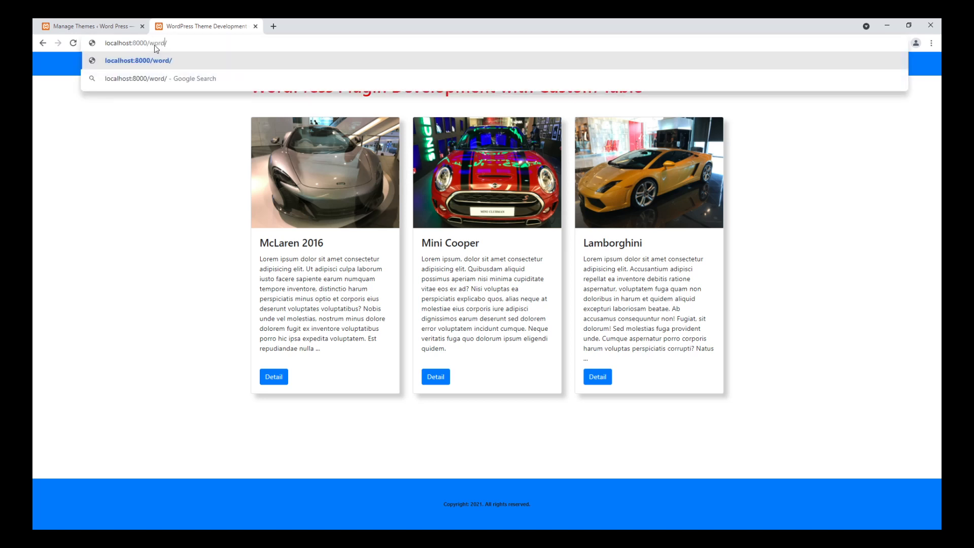
pyautogui.press('Return')
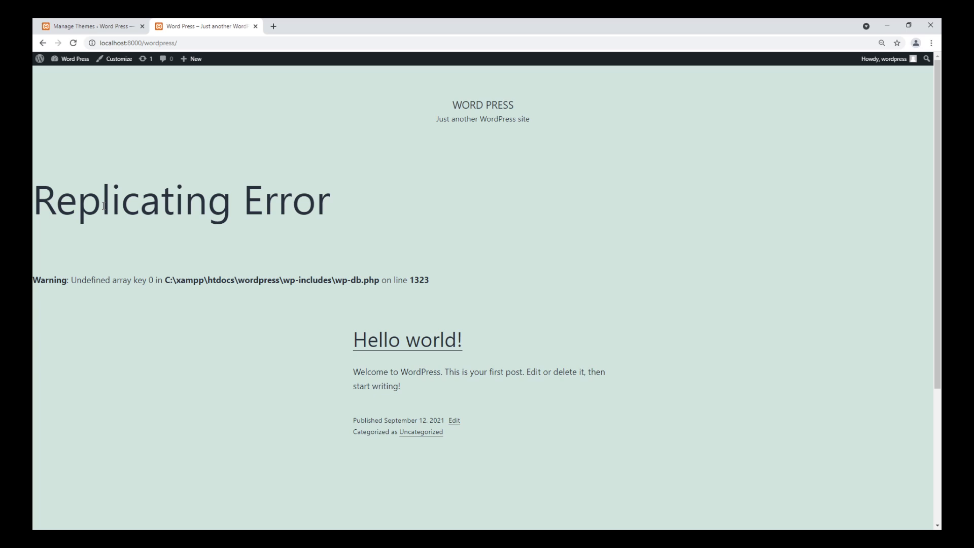
pyautogui.scroll(-4, 103, 206)
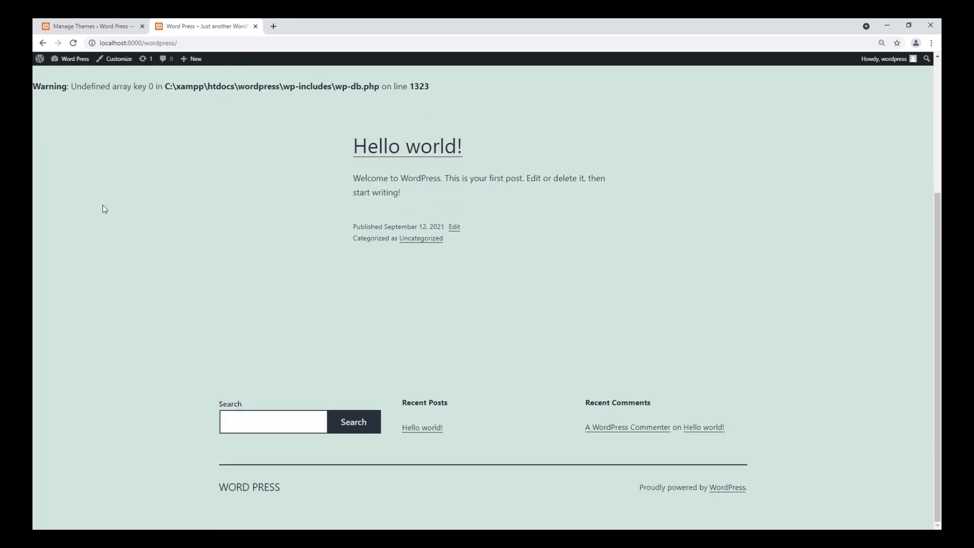
# Step: Compare the site's front page with the Twenty Twenty-One theme details and dismiss the details
pyautogui.click(113, 34)
pyautogui.click(193, 27)
pyautogui.click(93, 28)
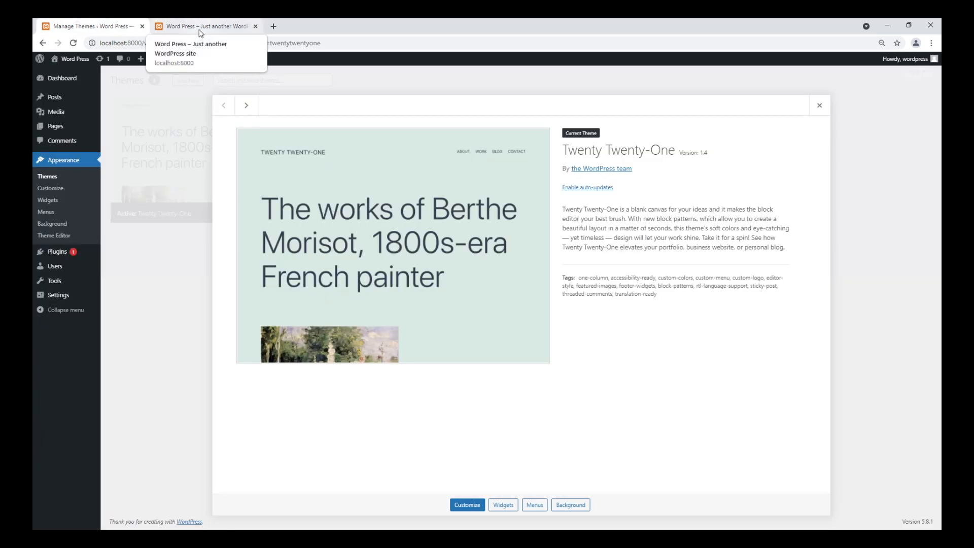
pyautogui.click(203, 26)
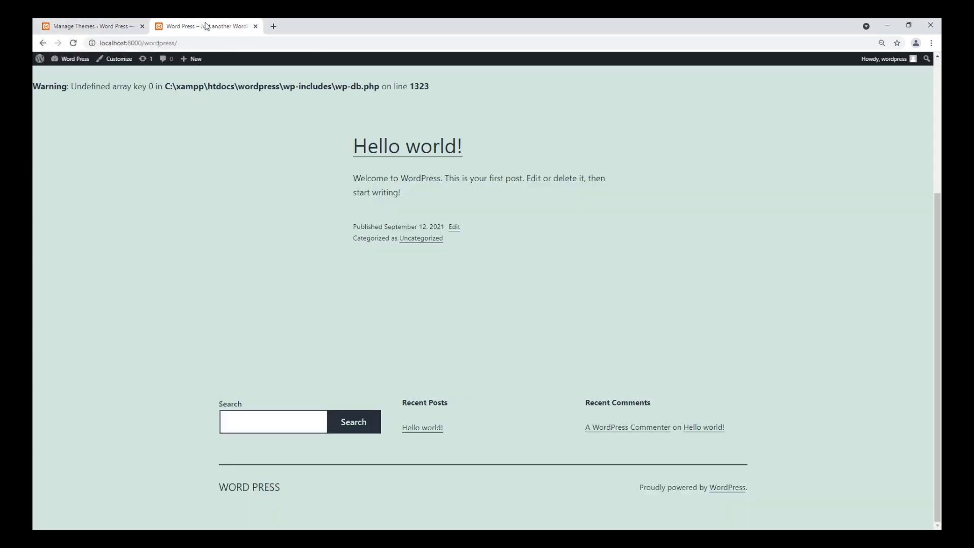
pyautogui.click(55, 29)
pyautogui.click(818, 105)
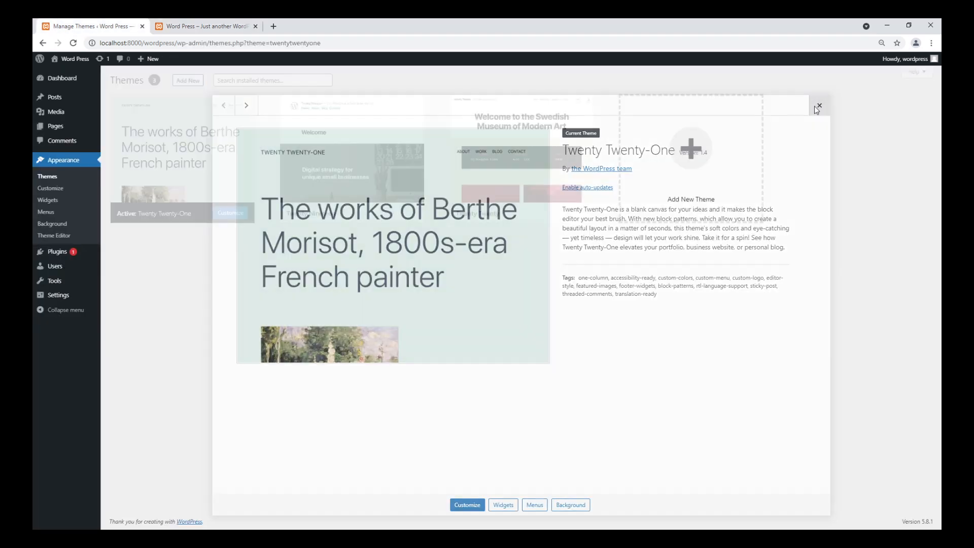
# Step: Highlight the wp-db.php warning on the front page and check the site's installed plugins
pyautogui.click(202, 27)
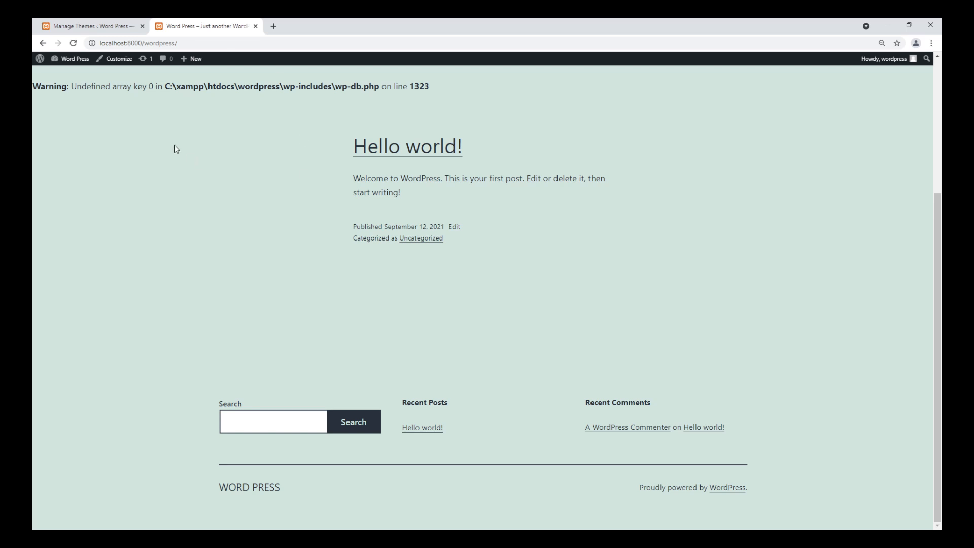
pyautogui.moveTo(48, 87); pyautogui.dragTo(443, 91)
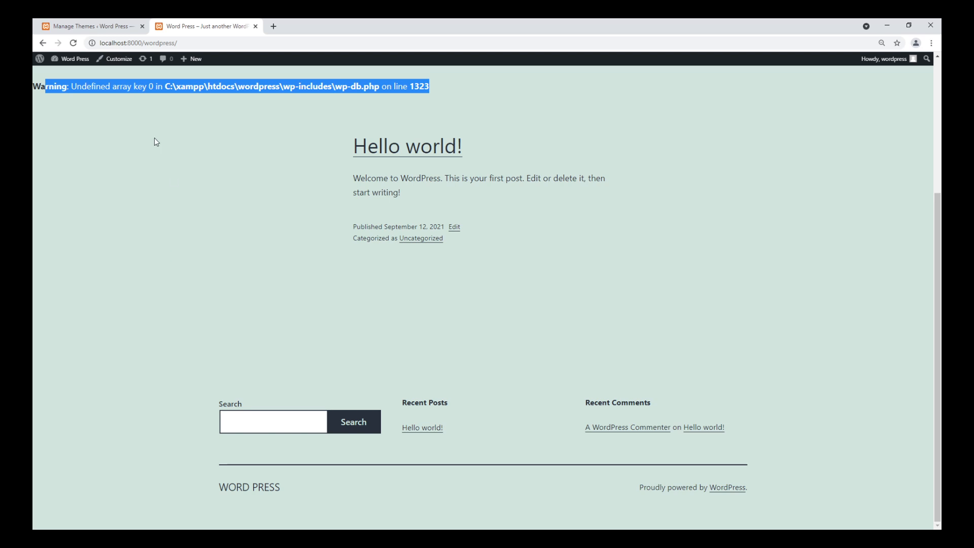
pyautogui.click(98, 24)
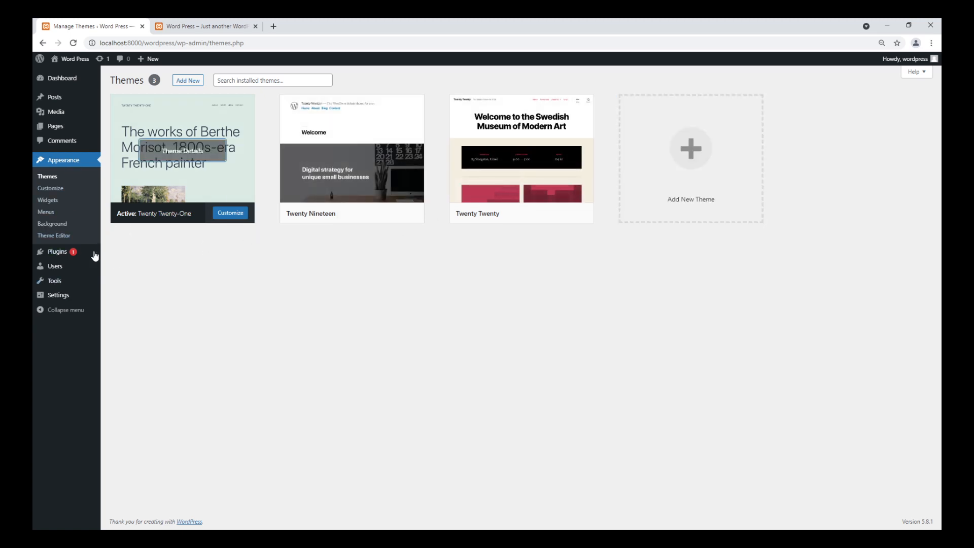
pyautogui.click(57, 252)
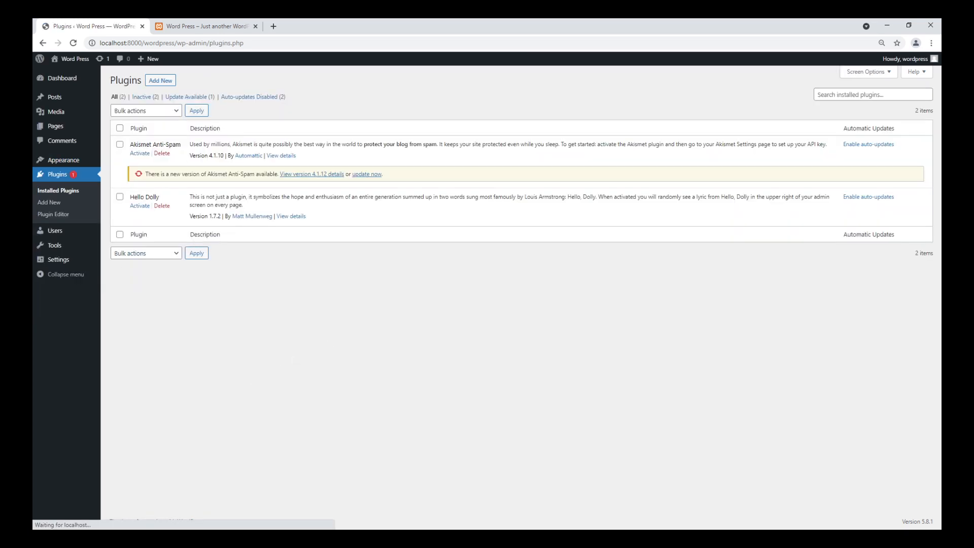
pyautogui.click(238, 27)
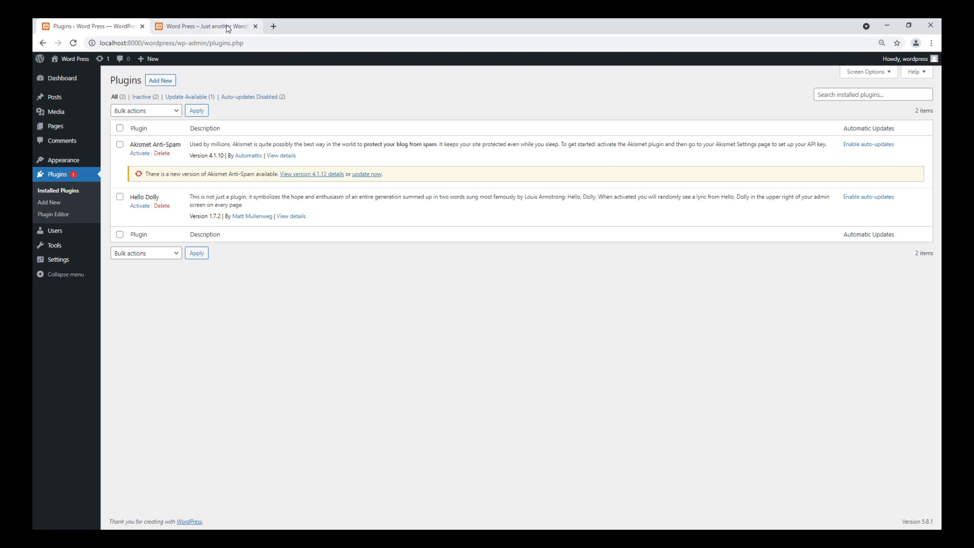